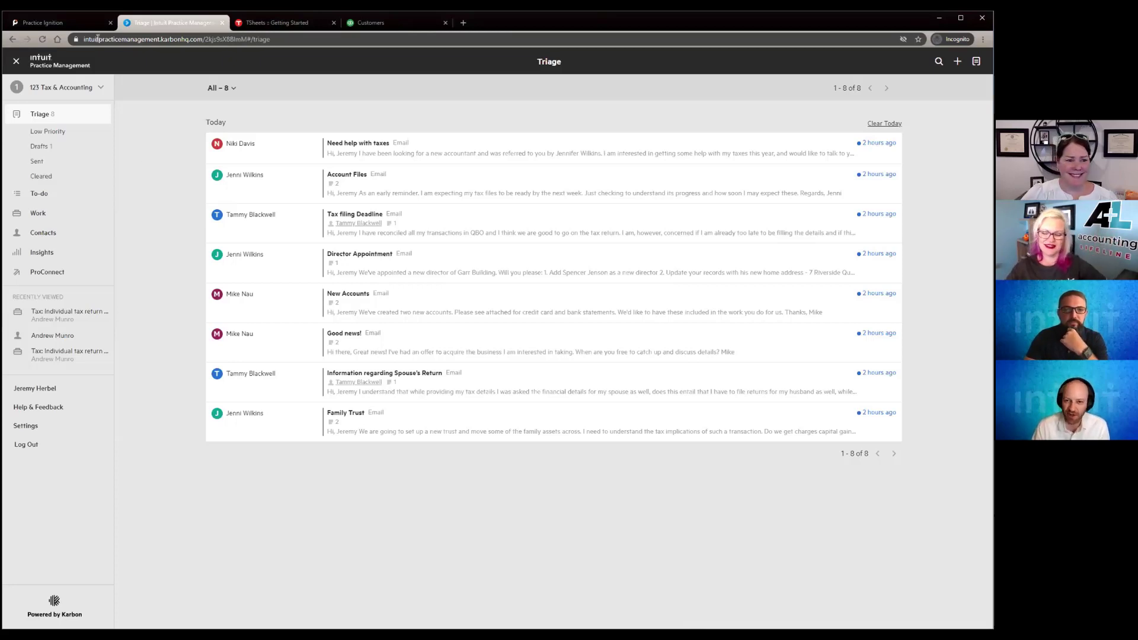
Step: Switch to Practice Ignition and start a new proposal for the client Bill's Windsurf Shop
{"action": "left_click", "coordinate": [59, 22]}
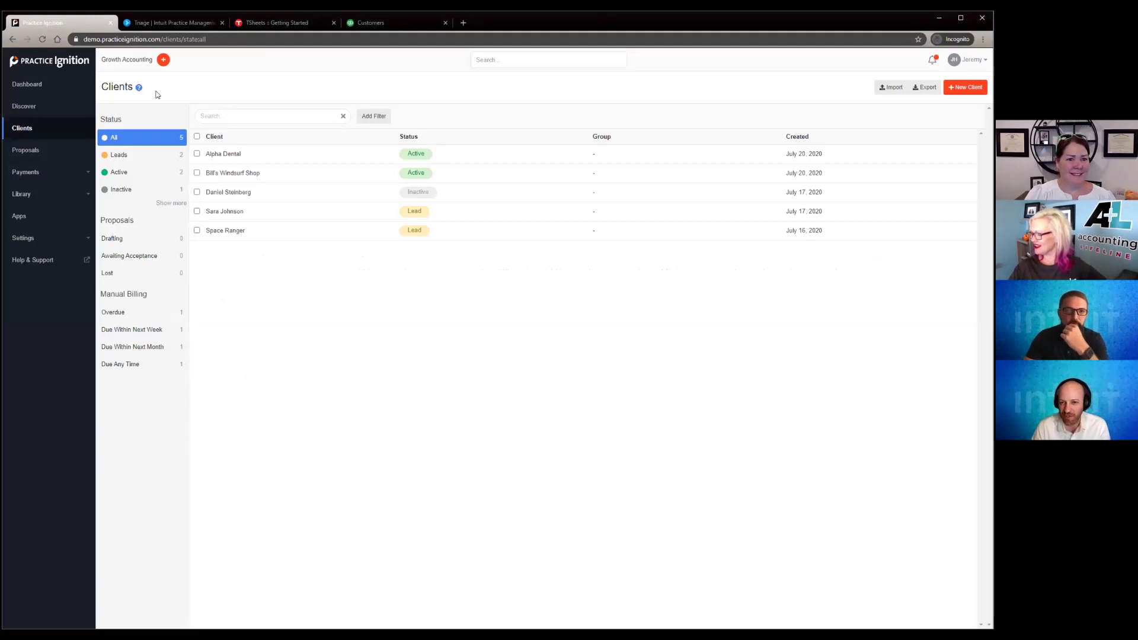
{"action": "left_click", "coordinate": [236, 174]}
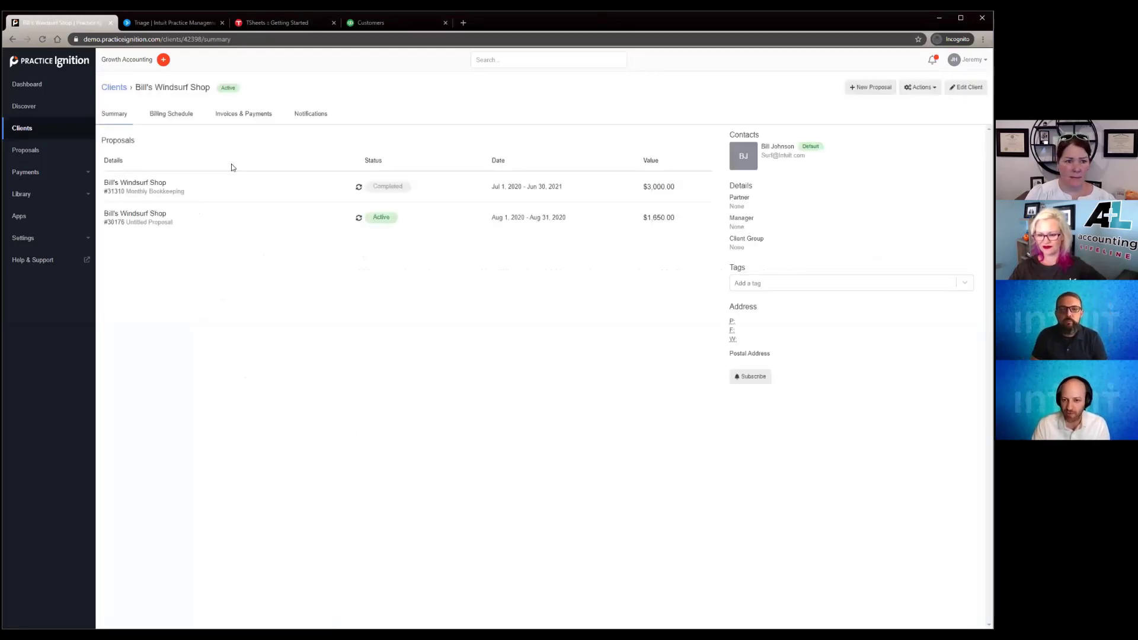
{"action": "left_click", "coordinate": [880, 95]}
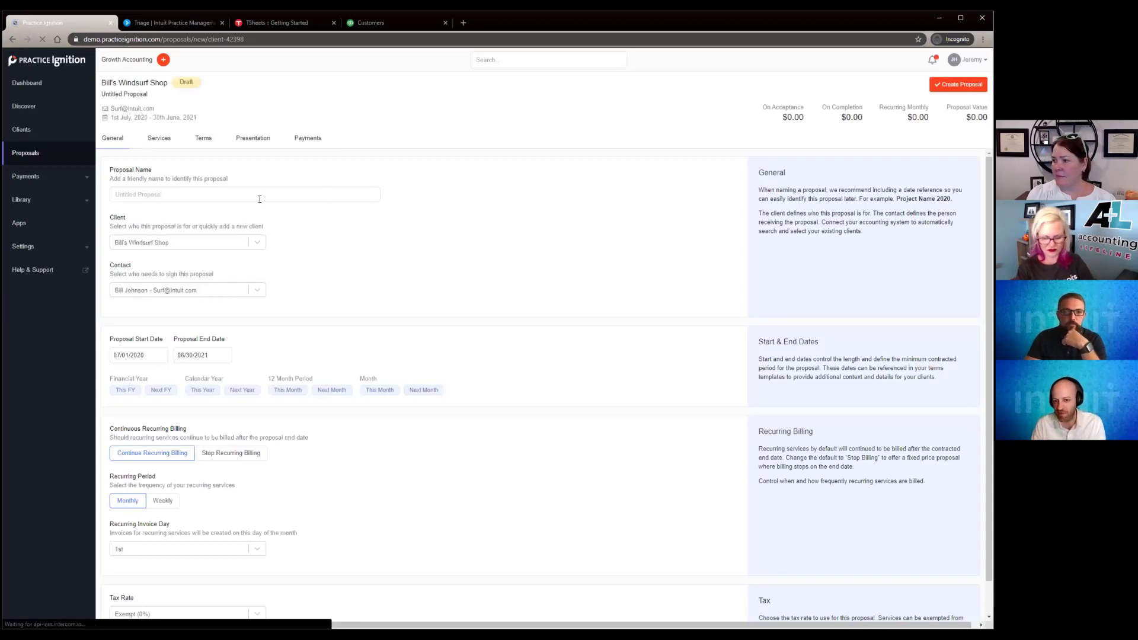
Step: Add the service "Accounting services - Basic Annual Accounting Services (Annual revenue up to $500K)" to the proposal and create it
{"action": "left_click", "coordinate": [161, 138]}
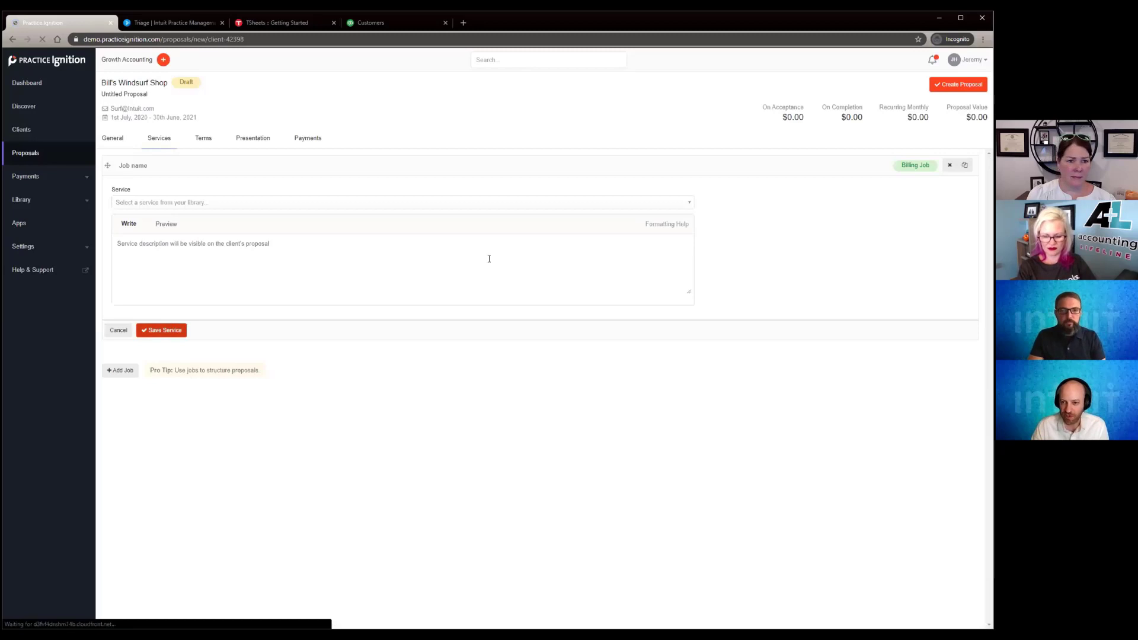
{"action": "left_click", "coordinate": [307, 202]}
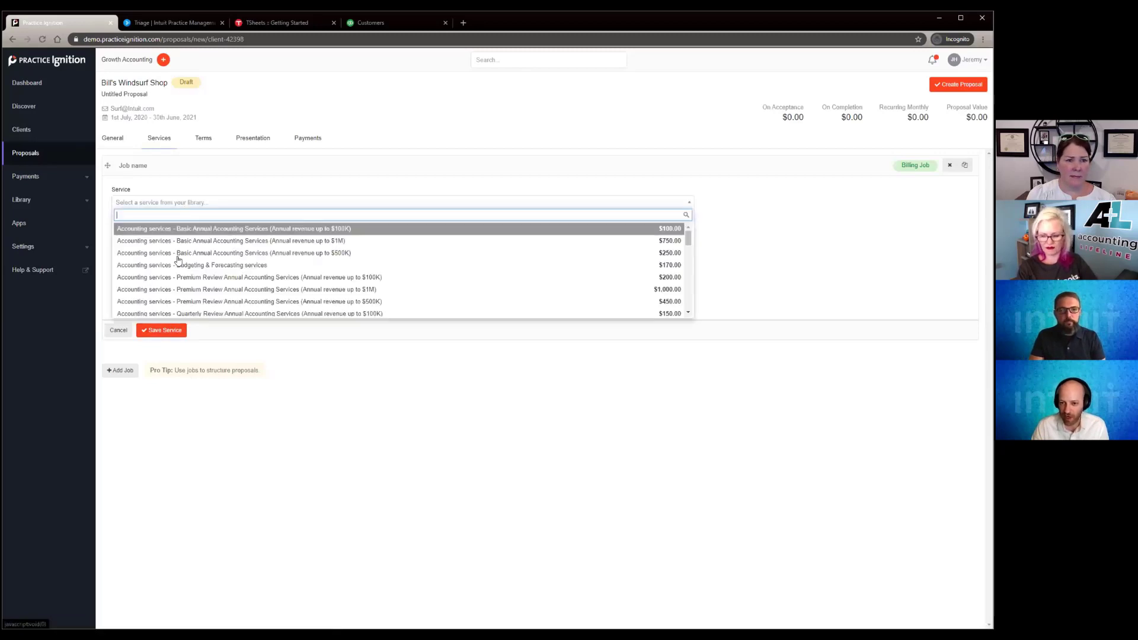
{"action": "left_click", "coordinate": [156, 251]}
{"action": "left_click", "coordinate": [155, 412]}
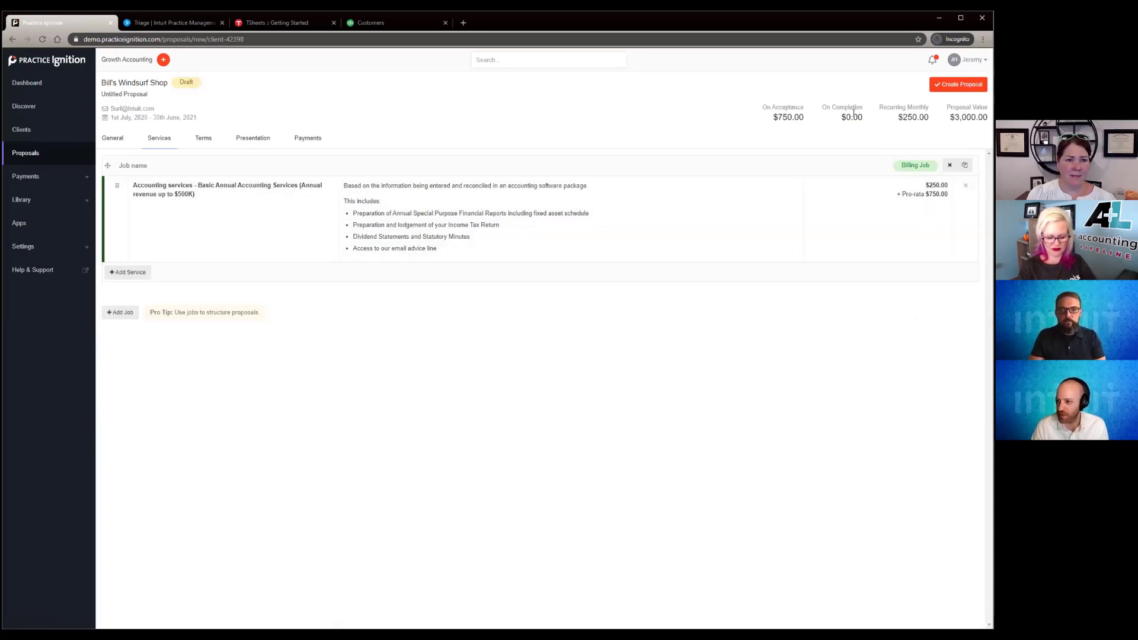
{"action": "left_click", "coordinate": [947, 86]}
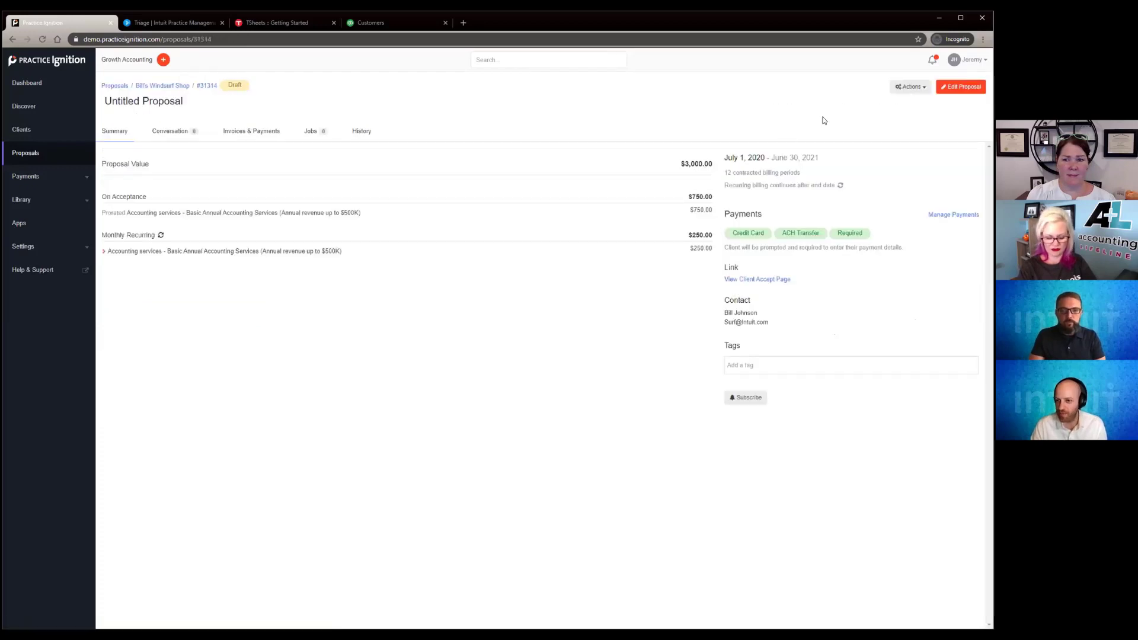
Step: Accept the proposal on the client's behalf and expand the monthly recurring service's description
{"action": "left_click", "coordinate": [897, 88]}
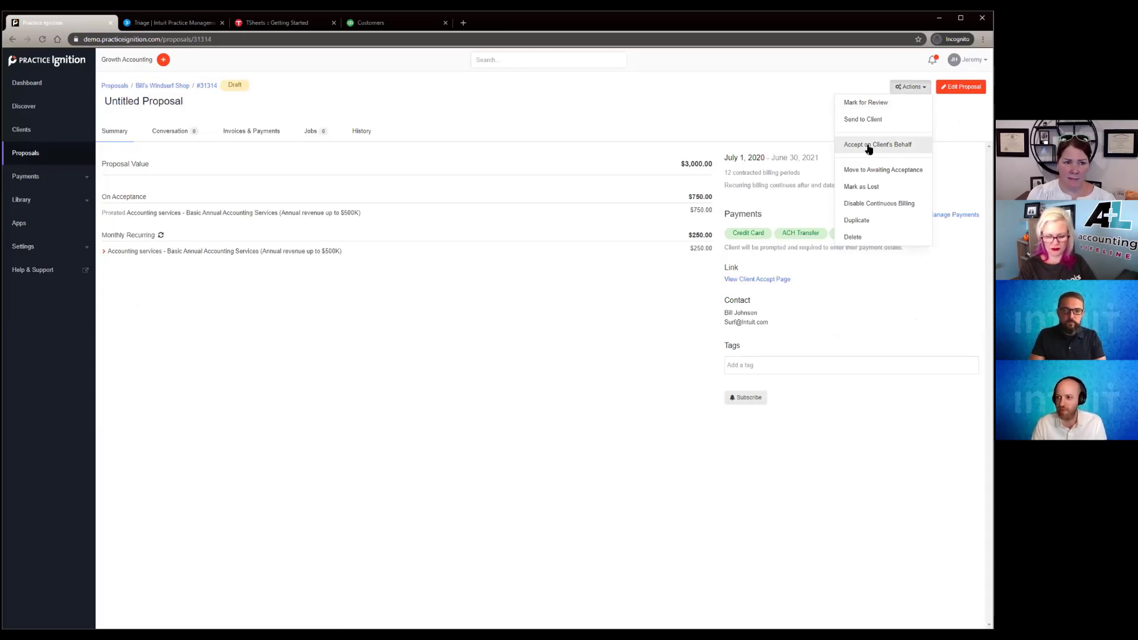
{"action": "left_click", "coordinate": [869, 147]}
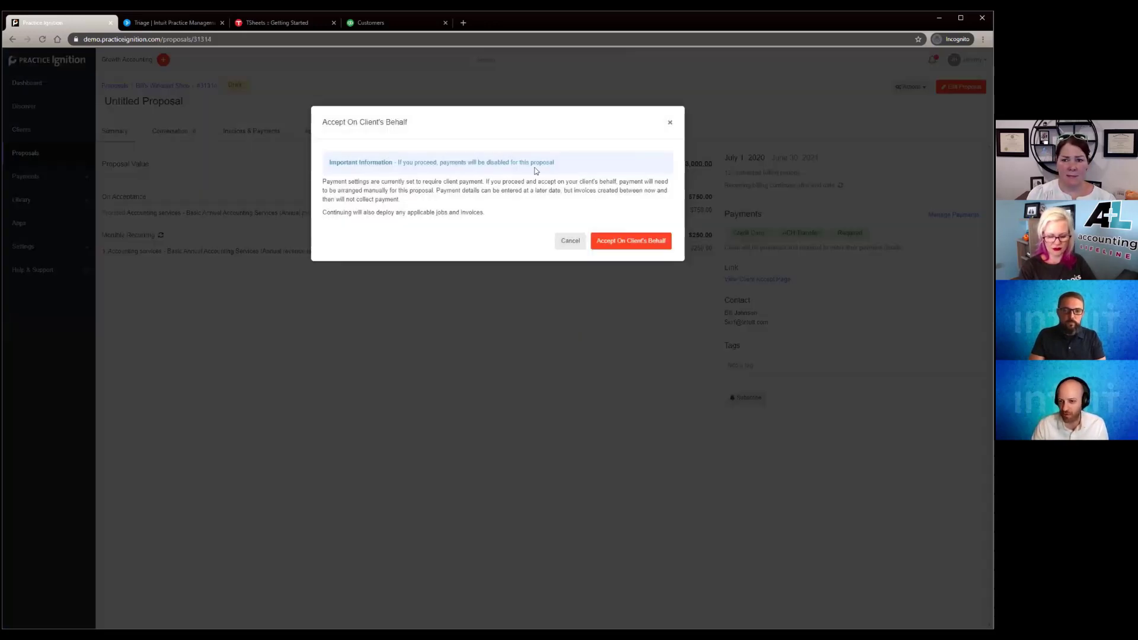
{"action": "left_click", "coordinate": [646, 238]}
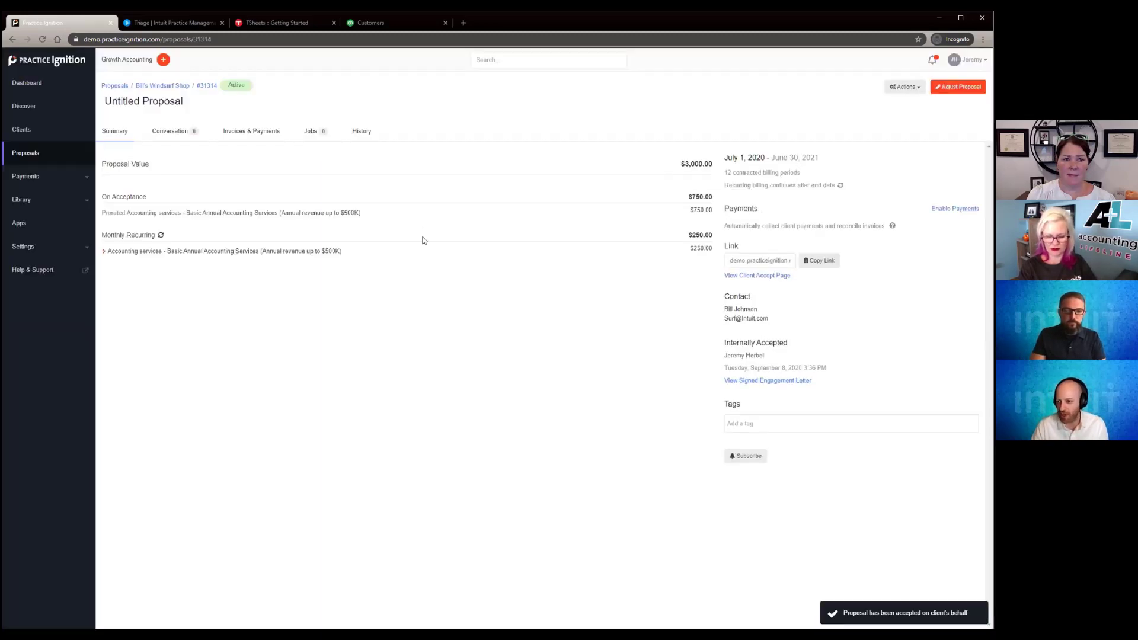
{"action": "left_click", "coordinate": [407, 251]}
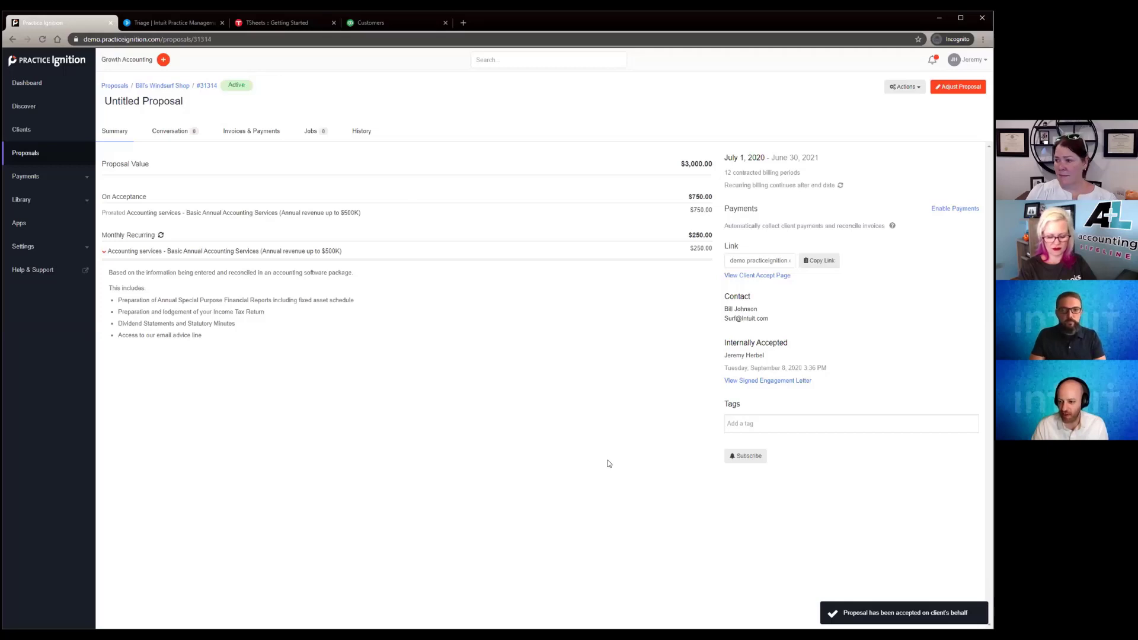
Step: Switch to Intuit Practice Management, search for "bill" and open the Bill's Windsurf Shop client
{"action": "left_click", "coordinate": [143, 23]}
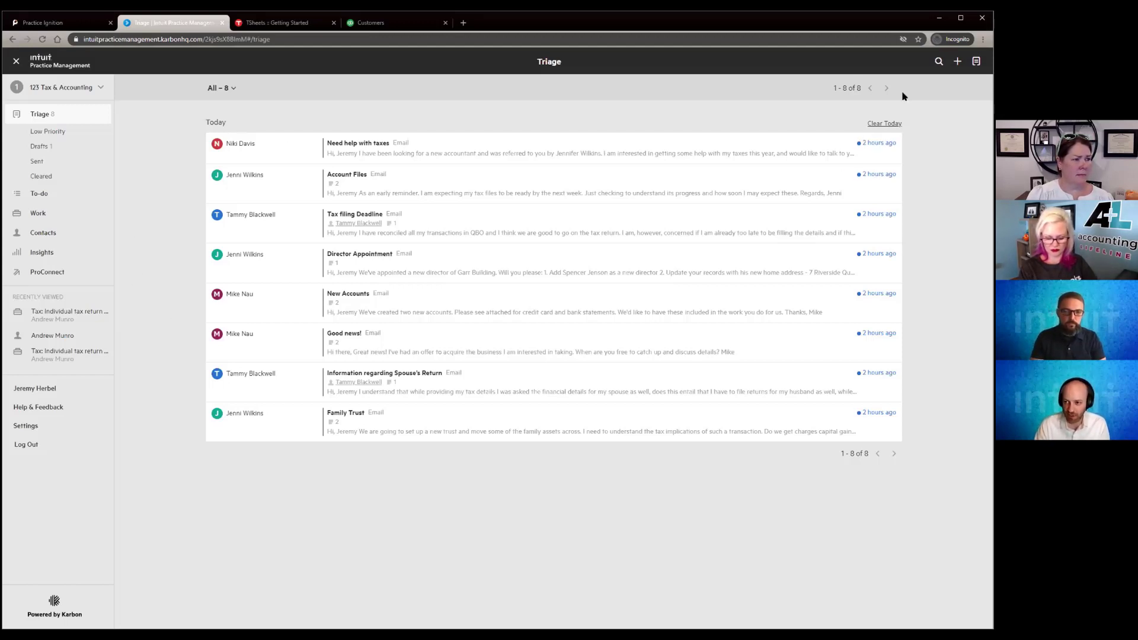
{"action": "left_click", "coordinate": [939, 61]}
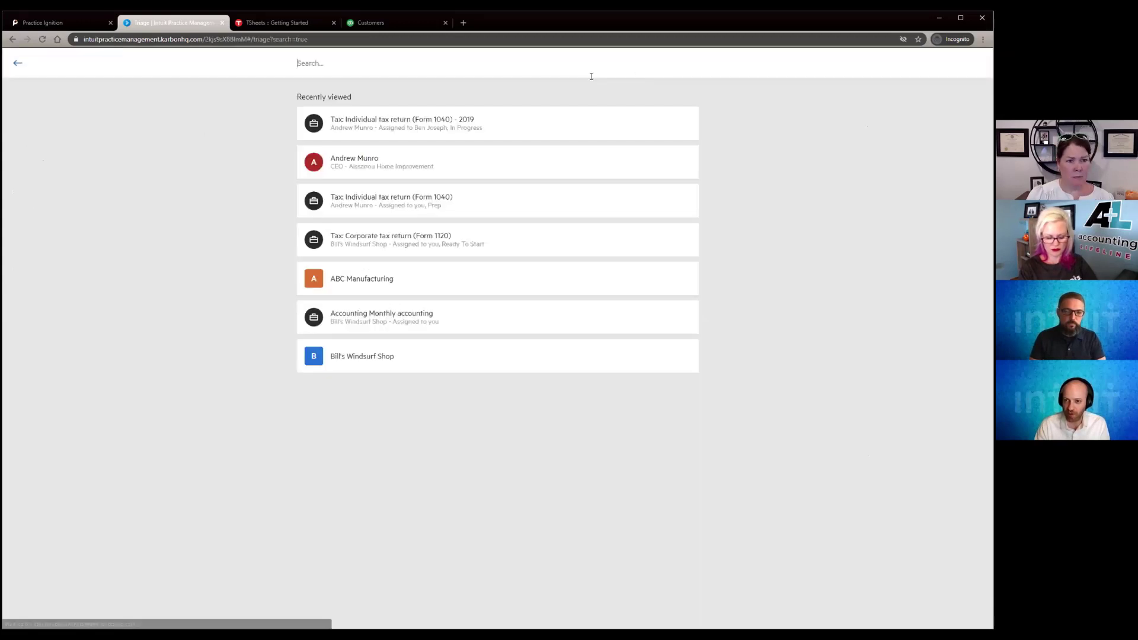
{"action": "left_click", "coordinate": [389, 68]}
{"action": "type", "text": "bill"}
{"action": "key", "text": "Return"}
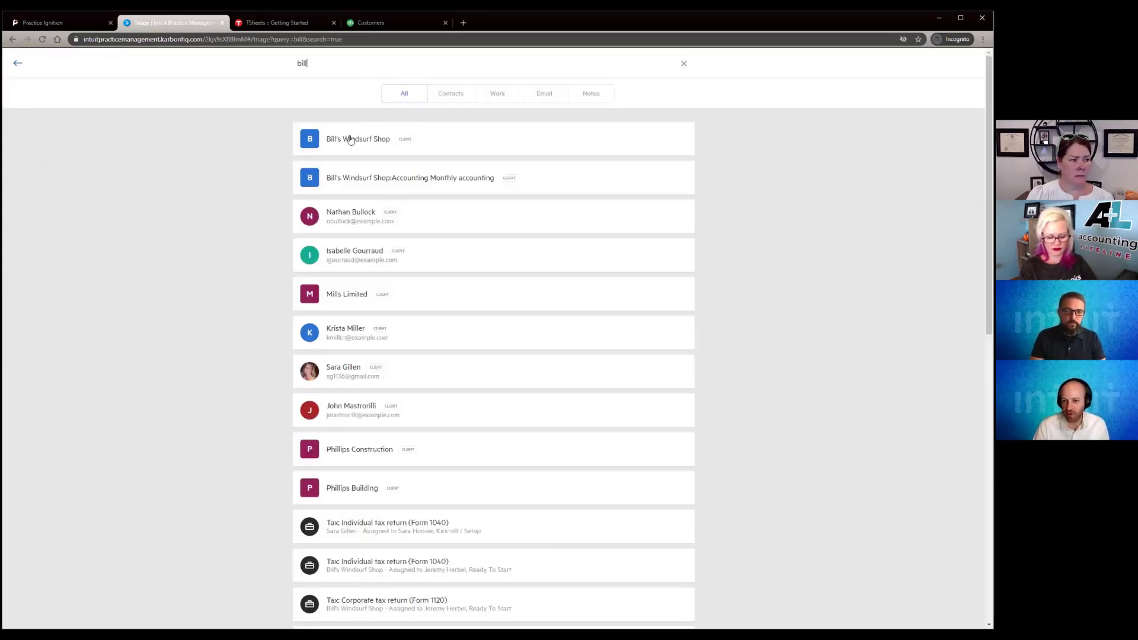
{"action": "left_click", "coordinate": [350, 140]}
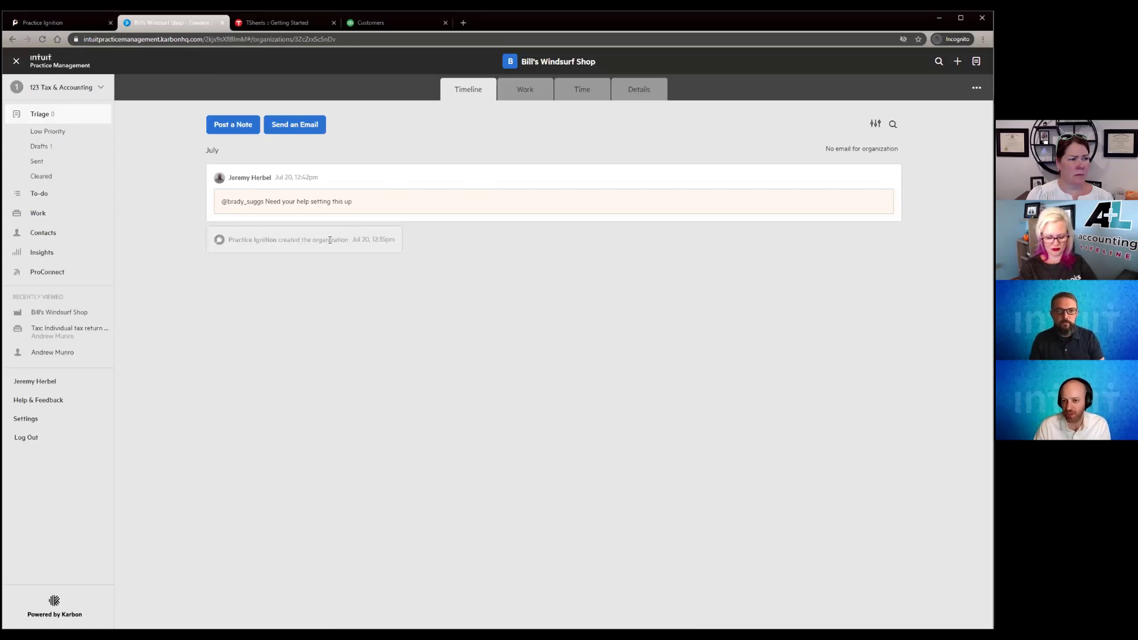
Step: Open the client's "Accounting Monthly accounting" work item and display its tasks
{"action": "left_click", "coordinate": [250, 250]}
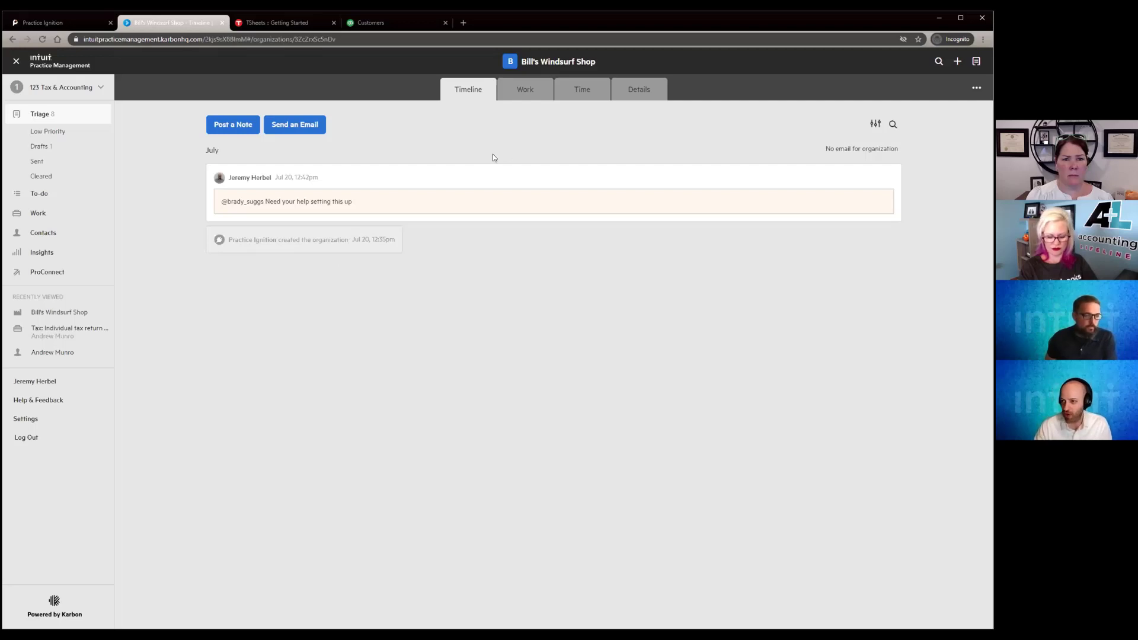
{"action": "left_click", "coordinate": [520, 98]}
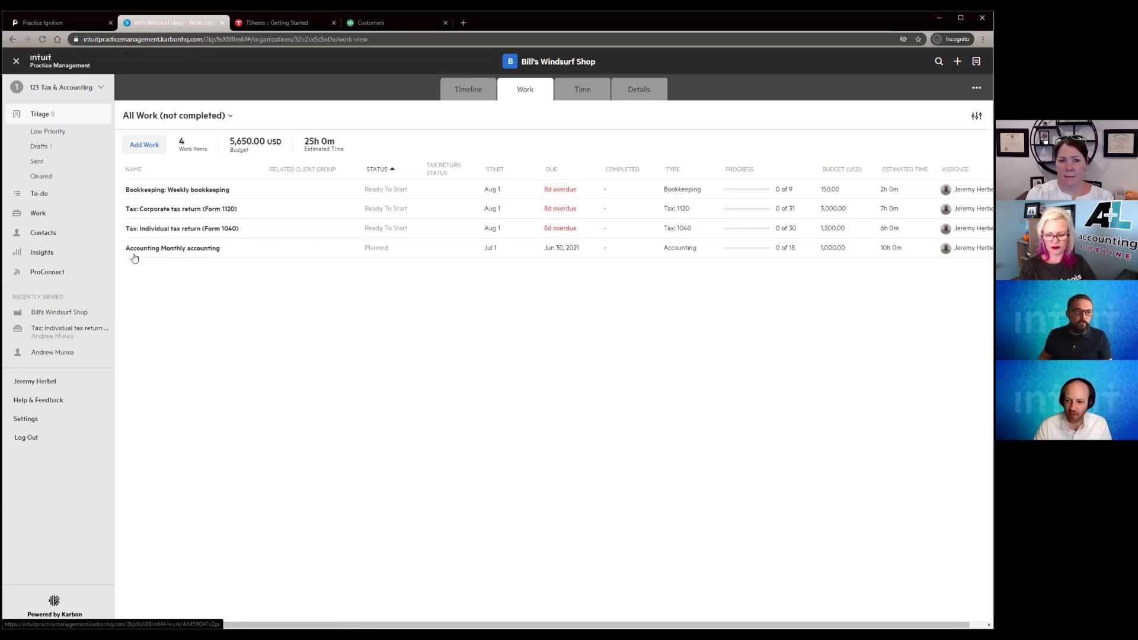
{"action": "left_click", "coordinate": [152, 253]}
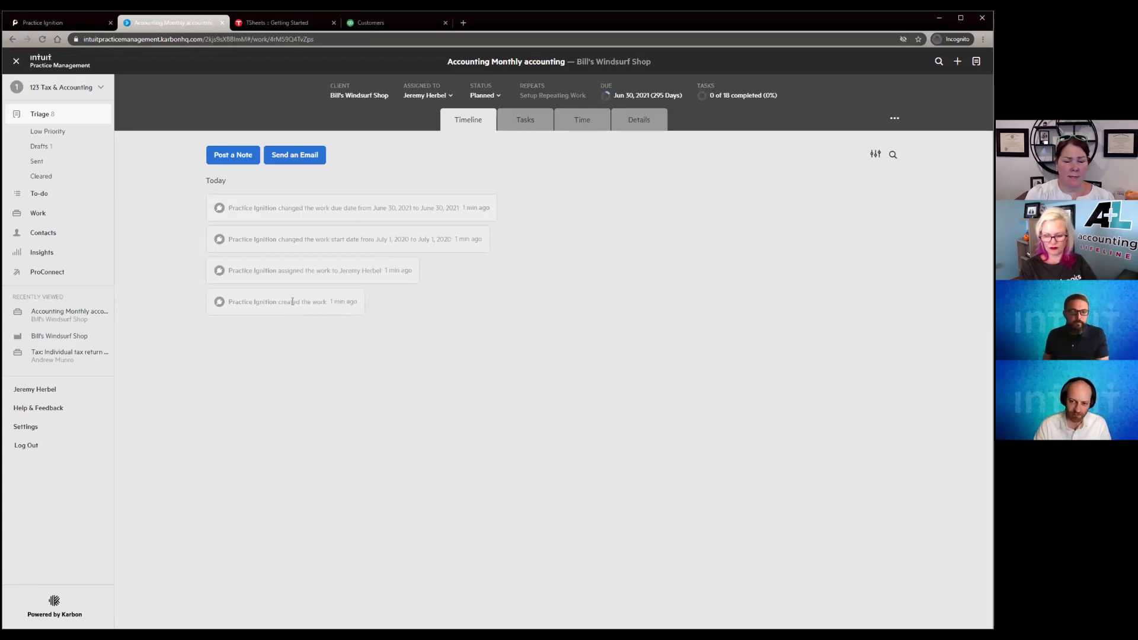
{"action": "left_click", "coordinate": [524, 130]}
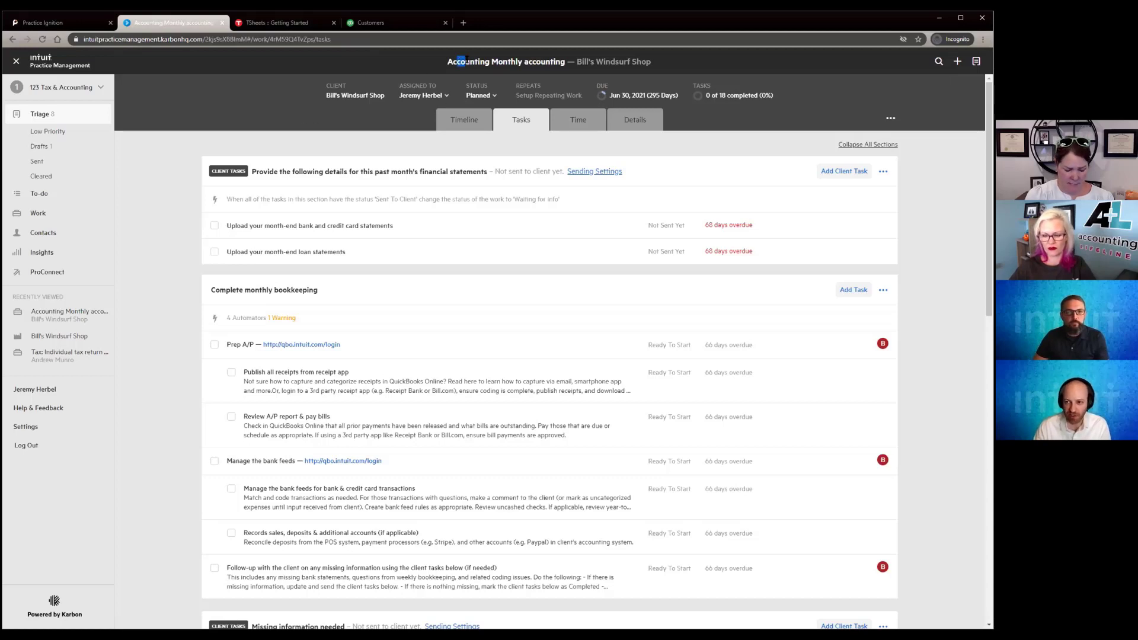
Step: Copy the work item's title and use it in QuickBooks to create the sub-customer "Accounting Monthly accounting" under the parent Bill's Windsurf Shop
{"action": "left_click_drag", "start_coordinate": [465, 59], "coordinate": [531, 57]}
{"action": "key", "text": "ctrl+c"}
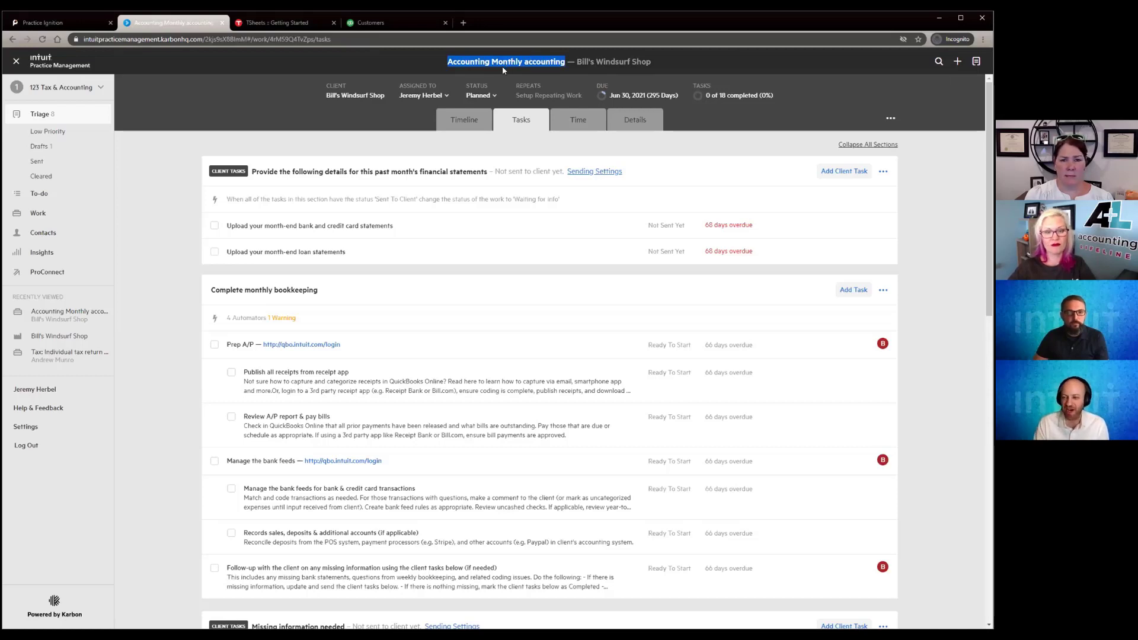
{"action": "left_click", "coordinate": [304, 78]}
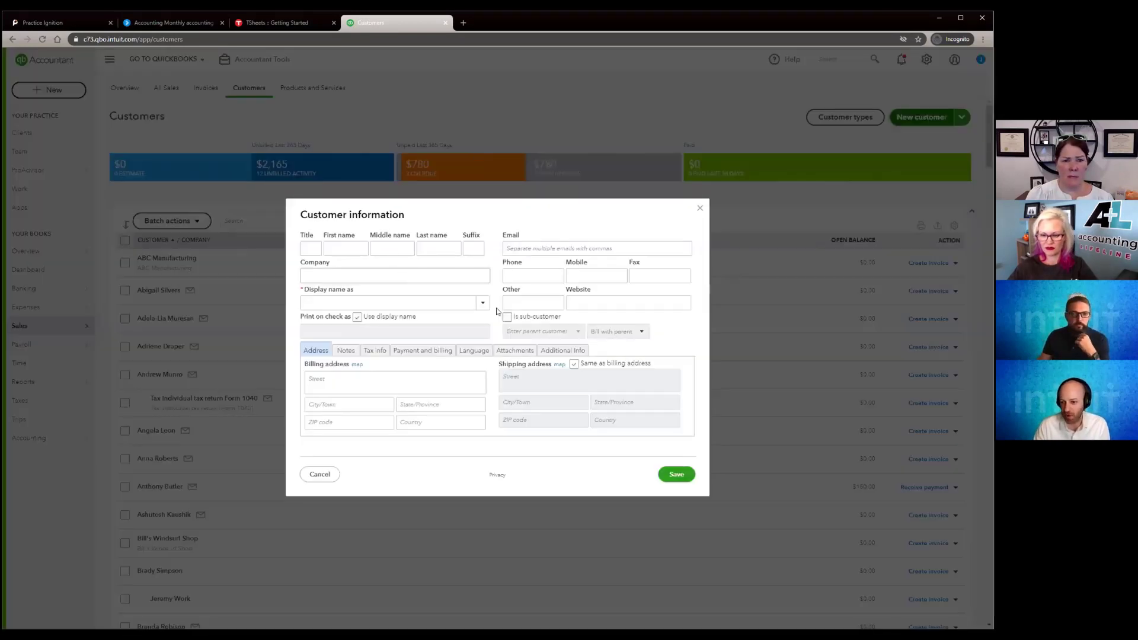
{"action": "left_click", "coordinate": [507, 317]}
{"action": "left_click", "coordinate": [367, 298]}
{"action": "key", "text": "ctrl+v"}
{"action": "left_click", "coordinate": [536, 330]}
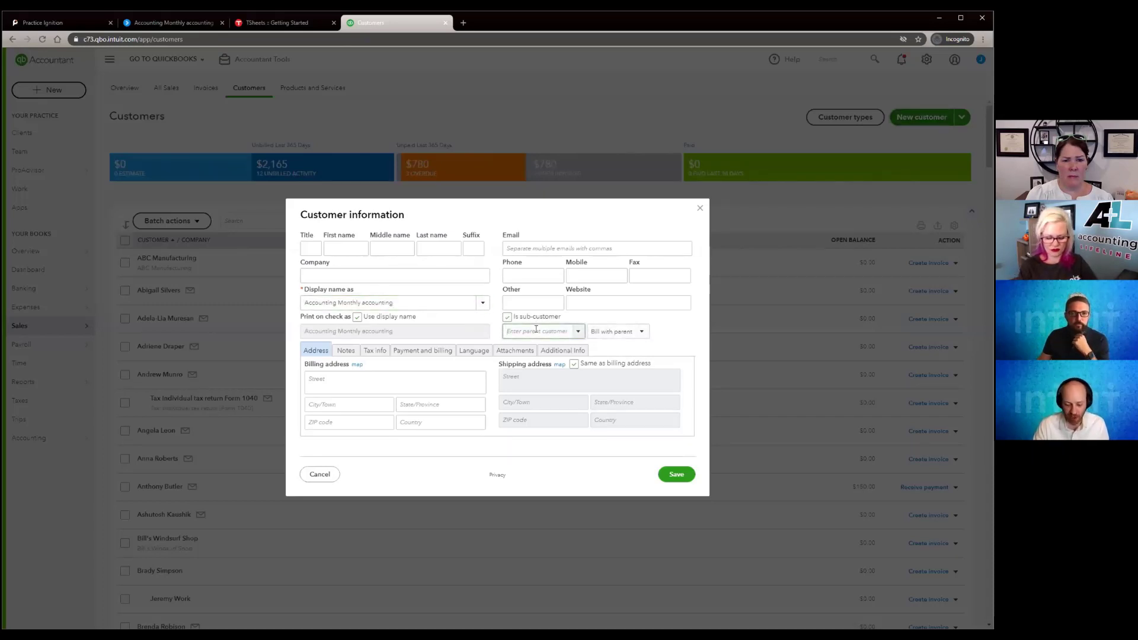
{"action": "type", "text": "Bill"}
{"action": "left_click", "coordinate": [550, 347]}
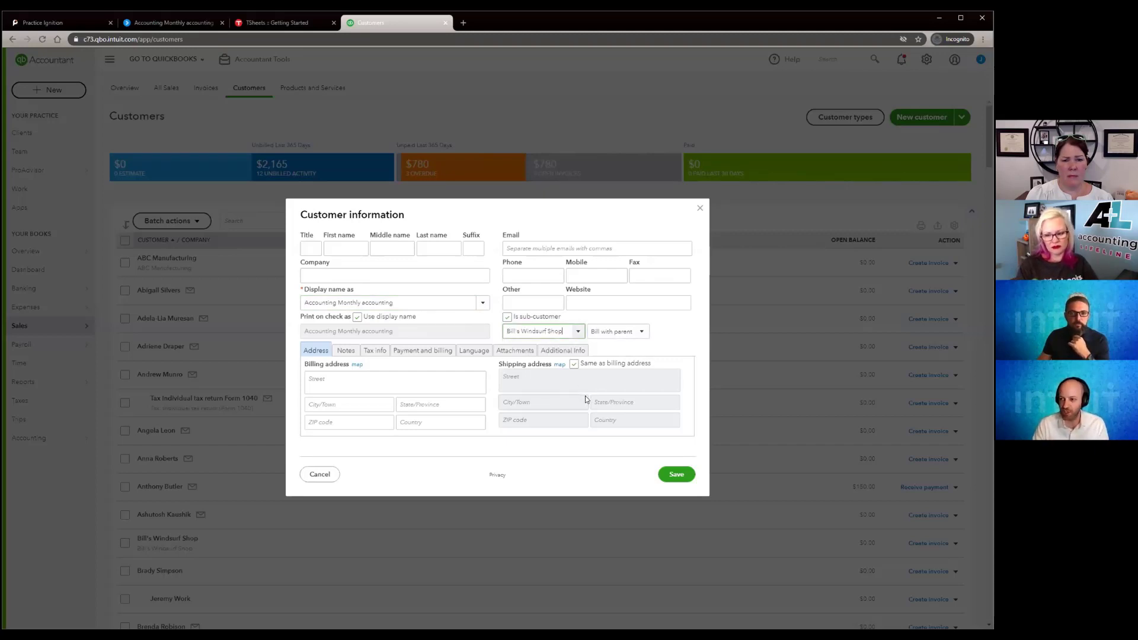
{"action": "left_click", "coordinate": [676, 474]}
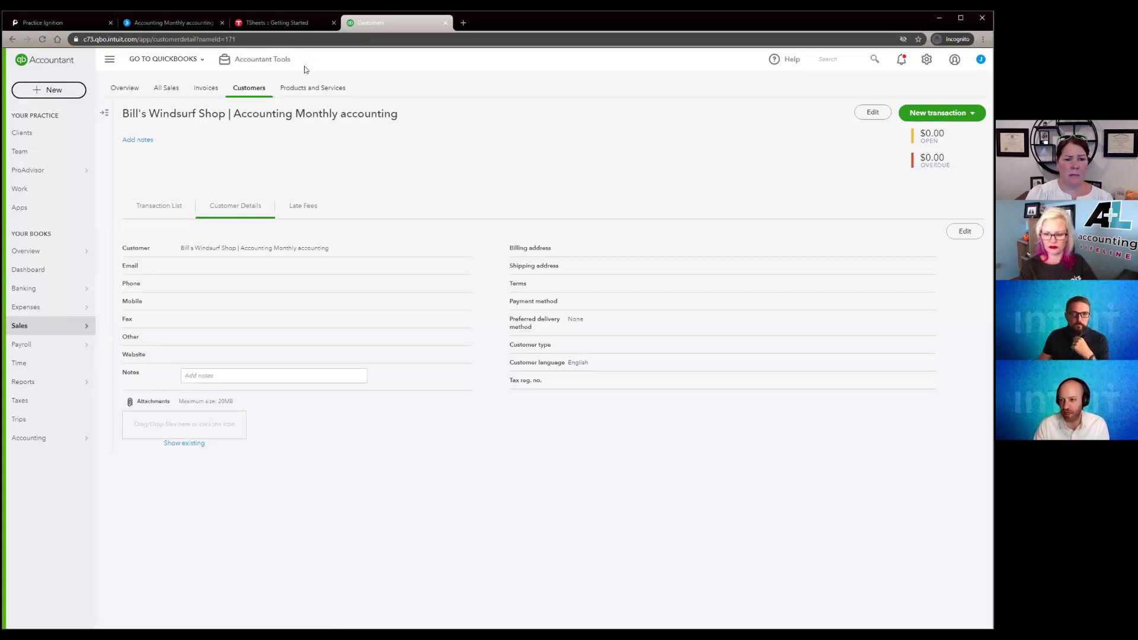
Step: Back in Intuit Practice Management, log a billable 1-hour time entry on the work item with the service item Monthly bookkeeping
{"action": "left_click", "coordinate": [172, 22]}
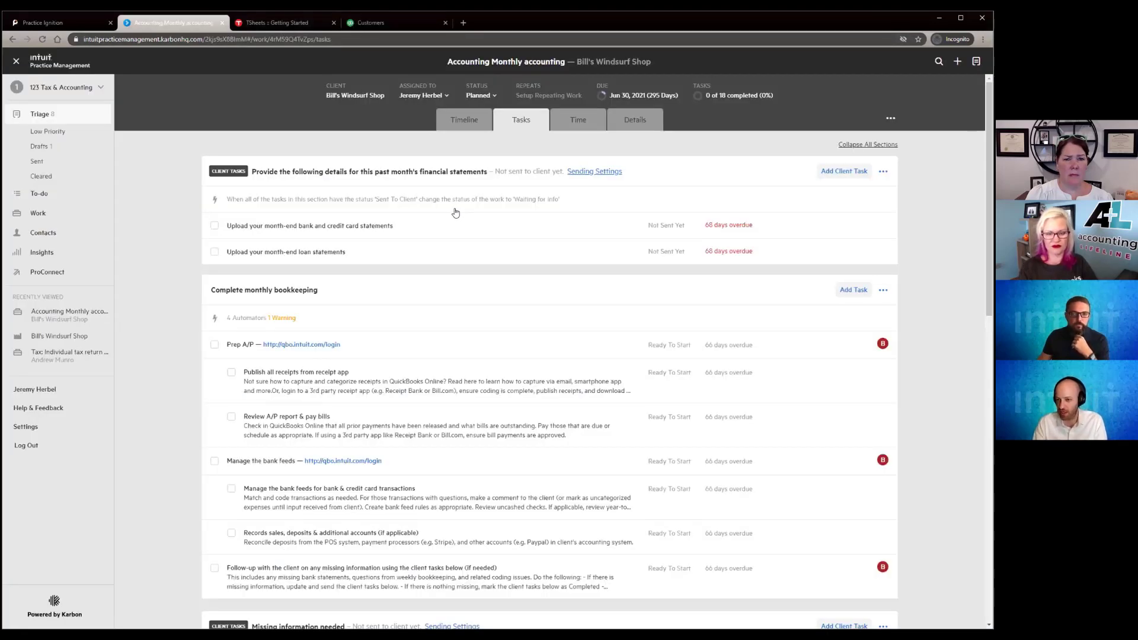
{"action": "left_click", "coordinate": [569, 125]}
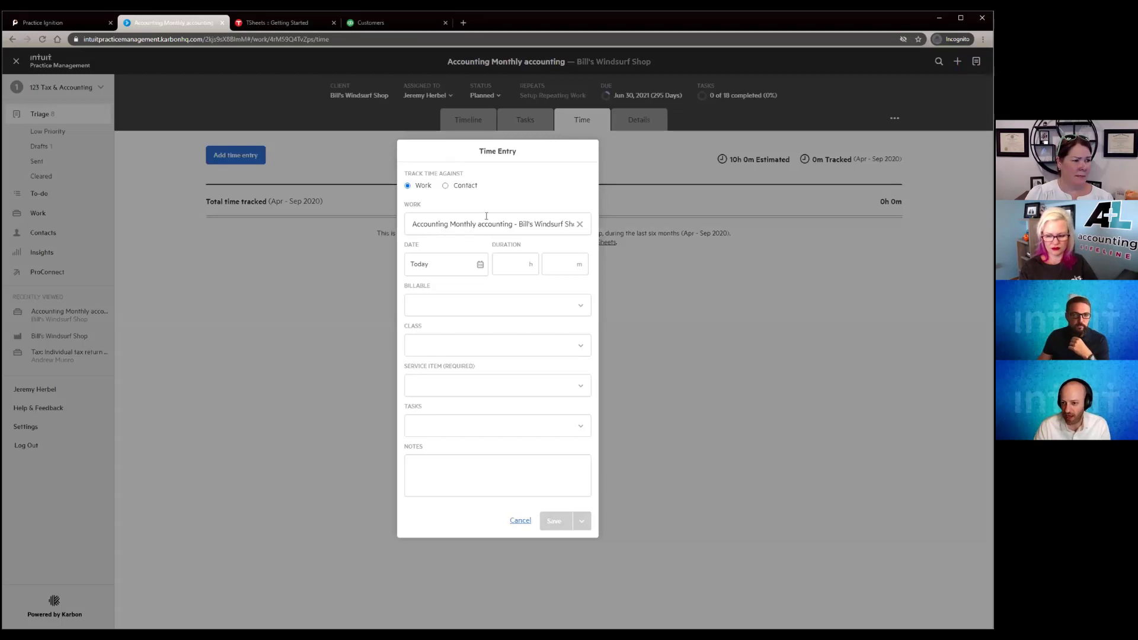
{"action": "type", "text": "1"}
{"action": "left_click", "coordinate": [467, 306]}
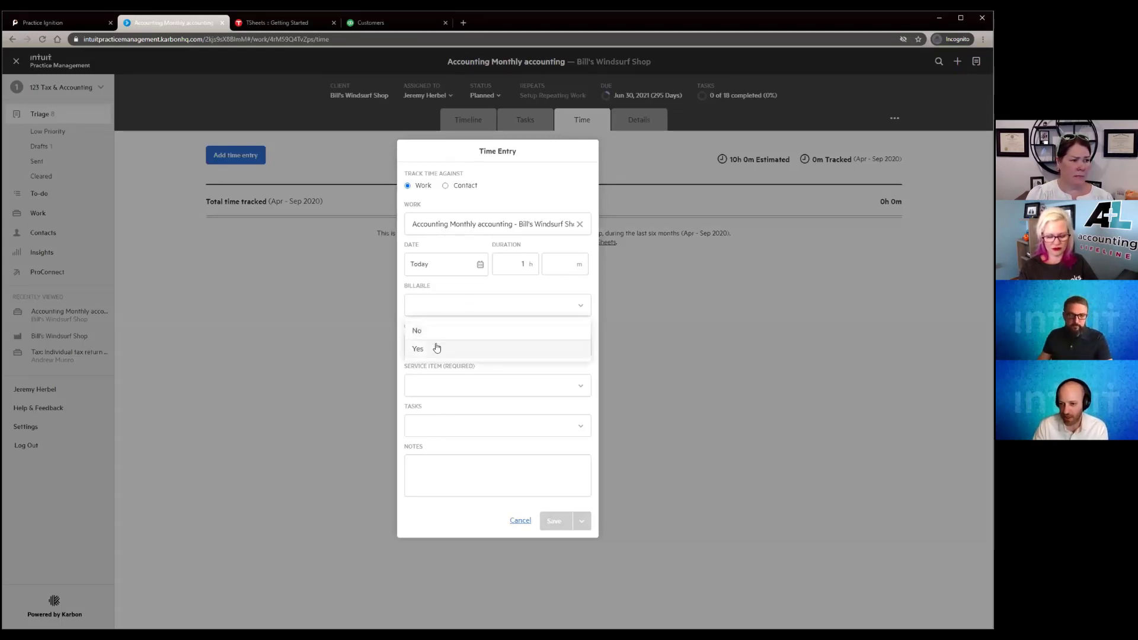
{"action": "left_click", "coordinate": [441, 347]}
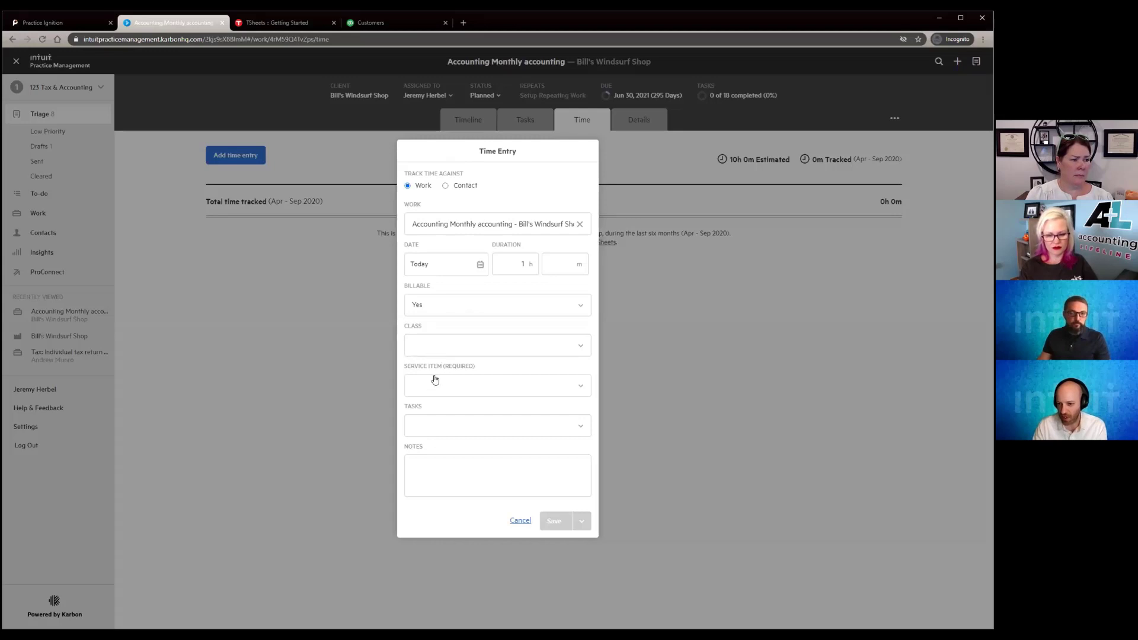
{"action": "left_click", "coordinate": [435, 383]}
{"action": "left_click", "coordinate": [431, 429]}
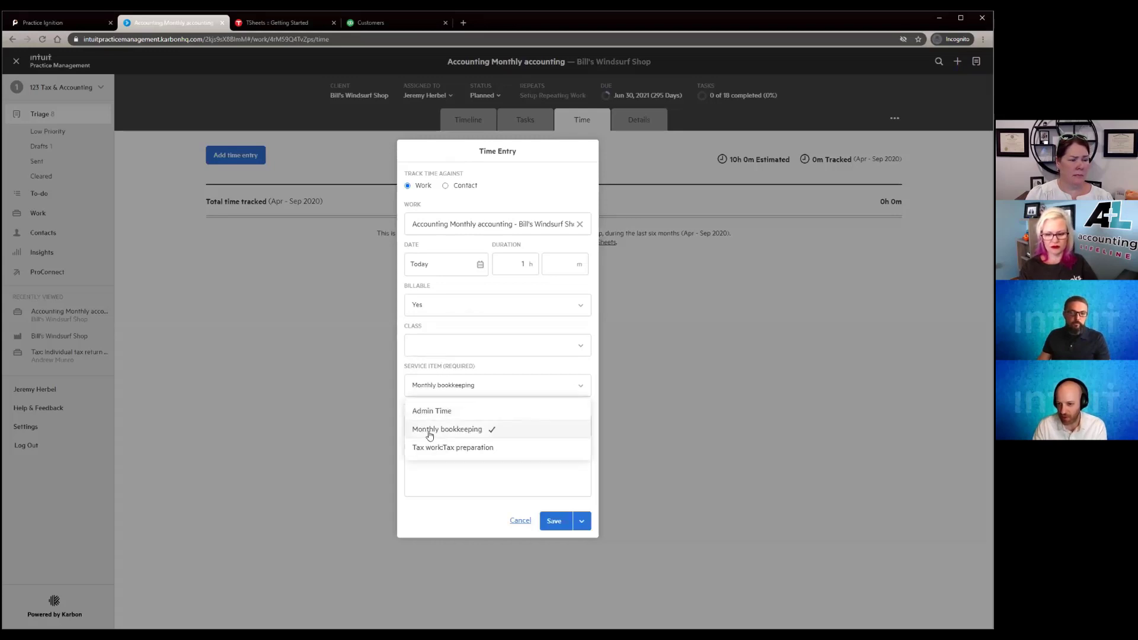
{"action": "left_click", "coordinate": [557, 527]}
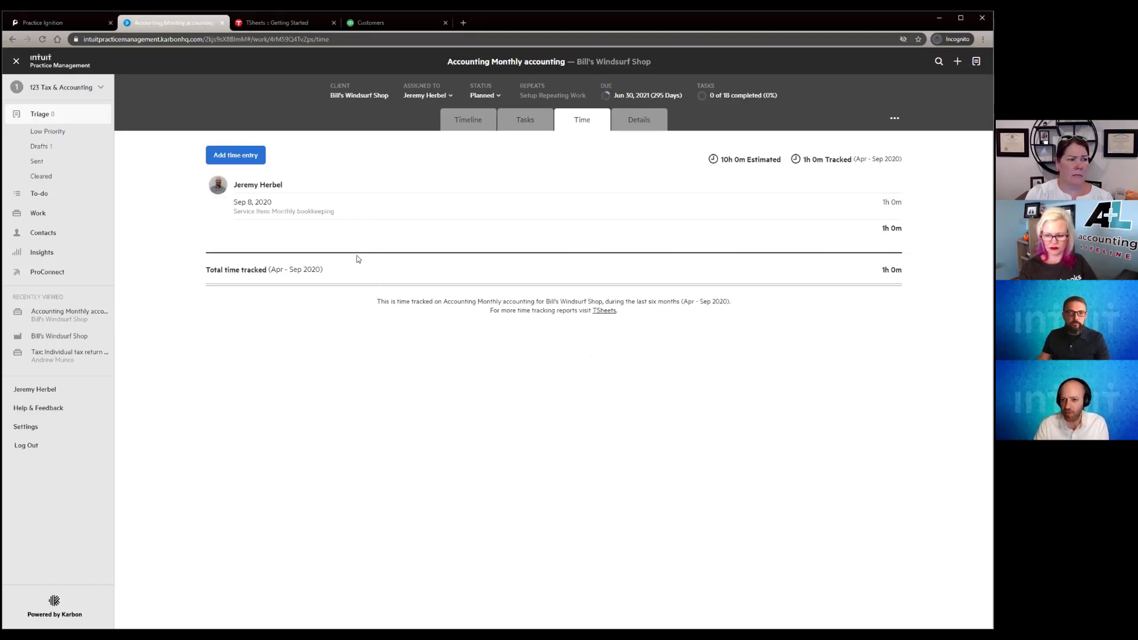
Step: Check the logged time entry in the TSheets time entries and in the worker's time details in QuickBooks
{"action": "left_click", "coordinate": [282, 25]}
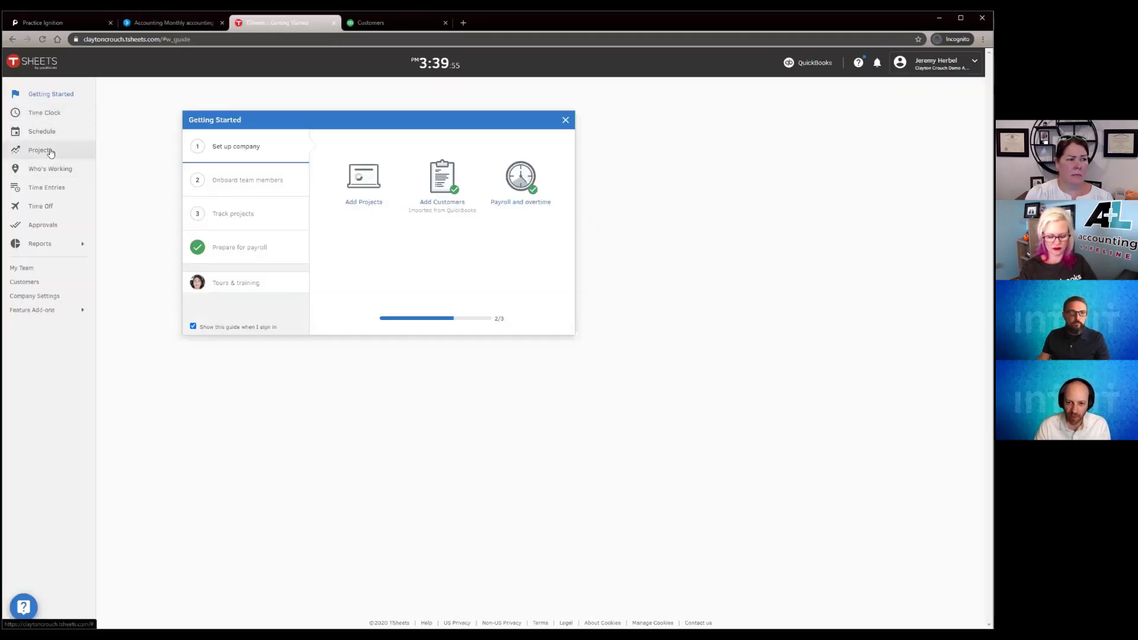
{"action": "left_click", "coordinate": [55, 187]}
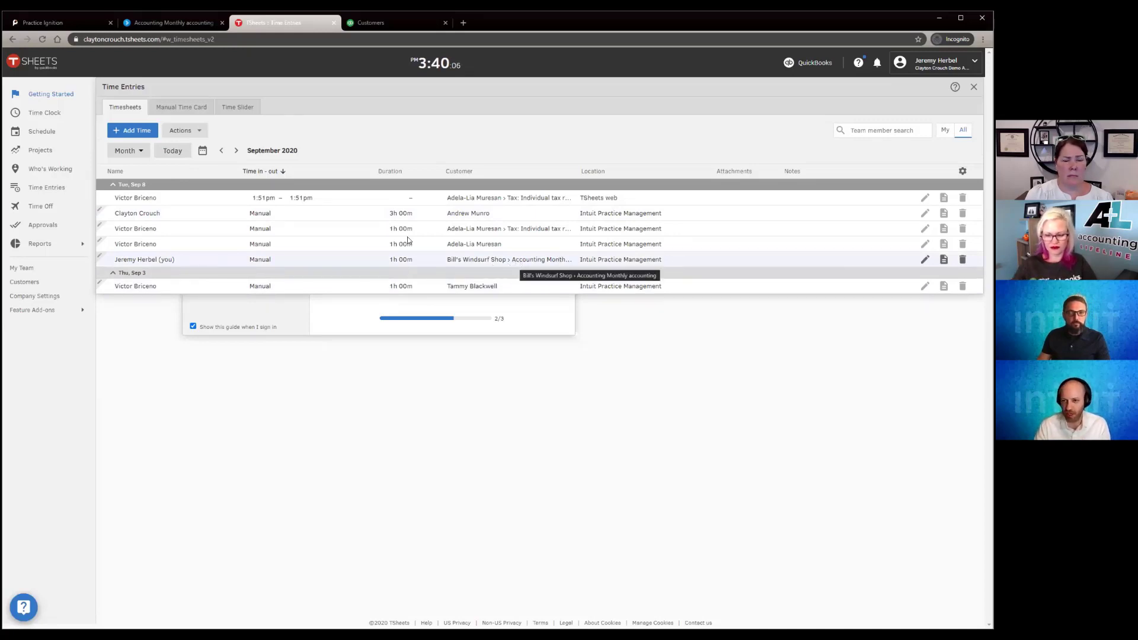
{"action": "left_click", "coordinate": [363, 24]}
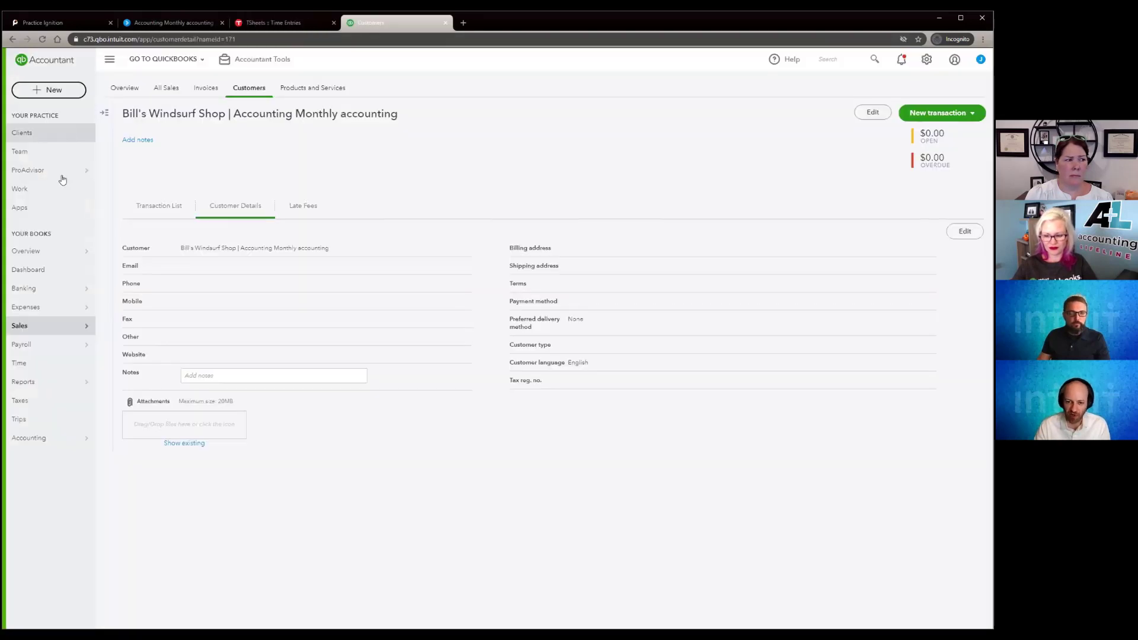
{"action": "left_click", "coordinate": [20, 363]}
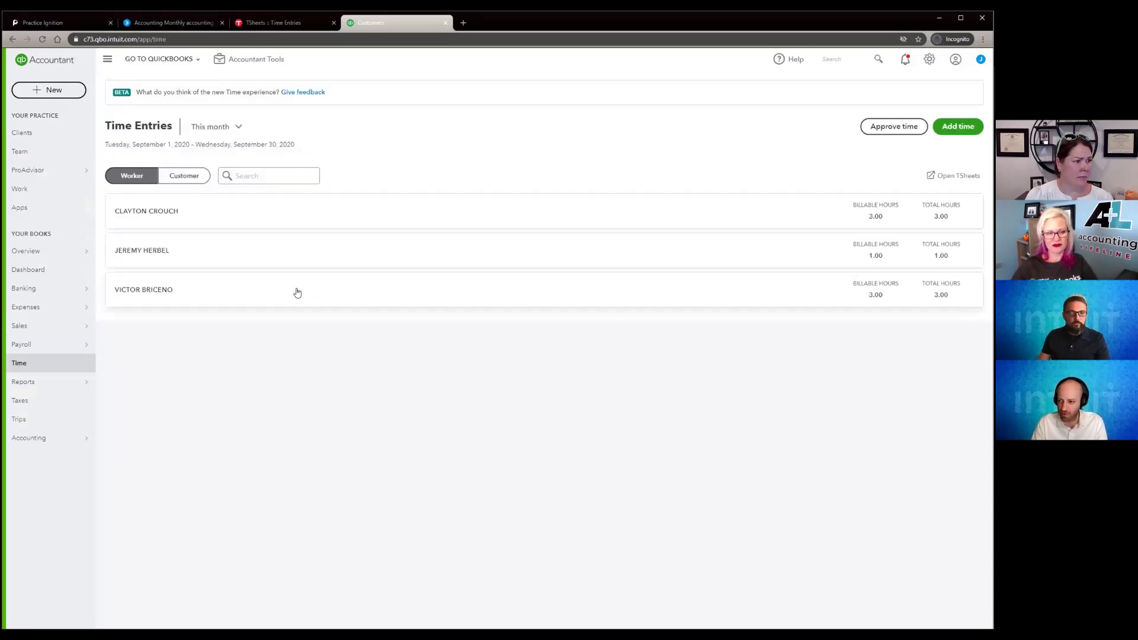
{"action": "left_click", "coordinate": [185, 261]}
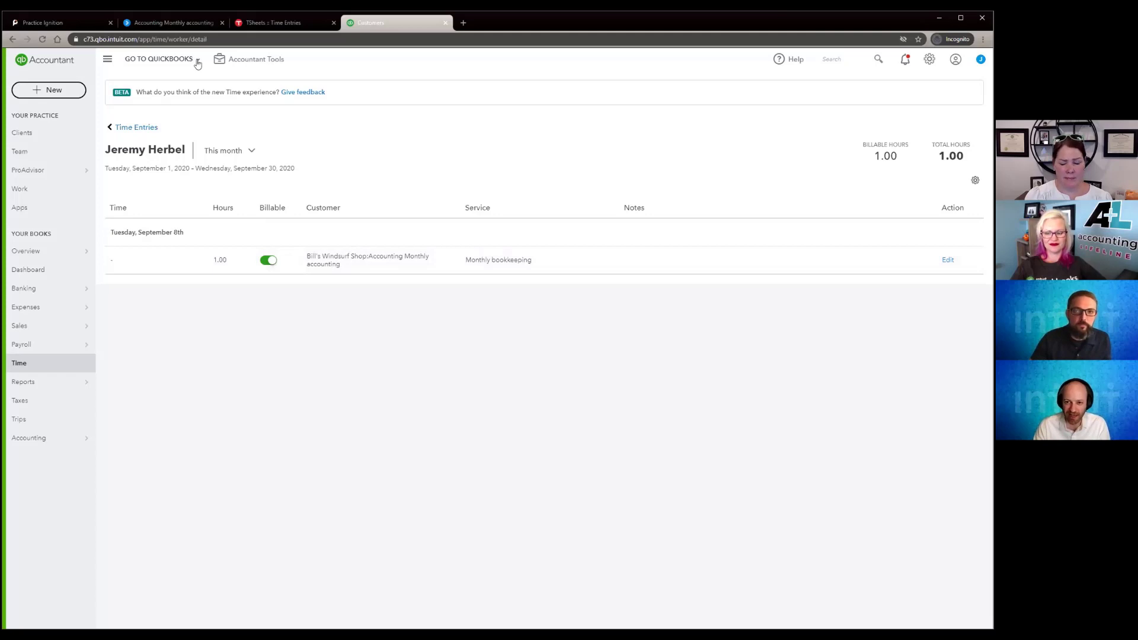
Step: Switch back to Intuit Practice Management and open the "Account Files" email in Triage
{"action": "left_click", "coordinate": [175, 26]}
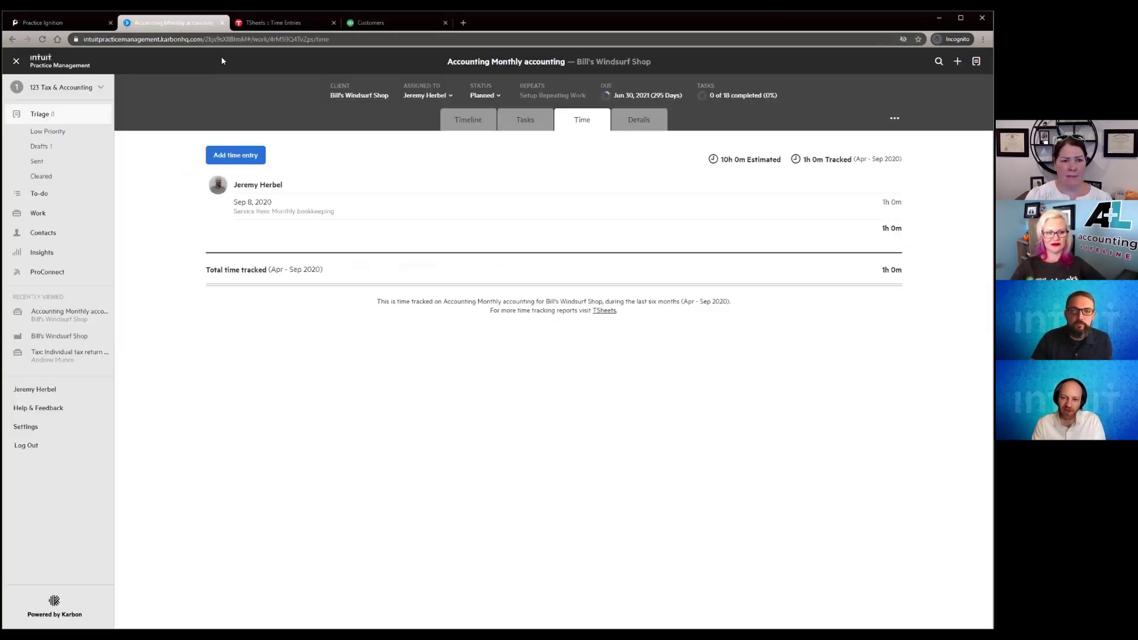
{"action": "left_click", "coordinate": [65, 117]}
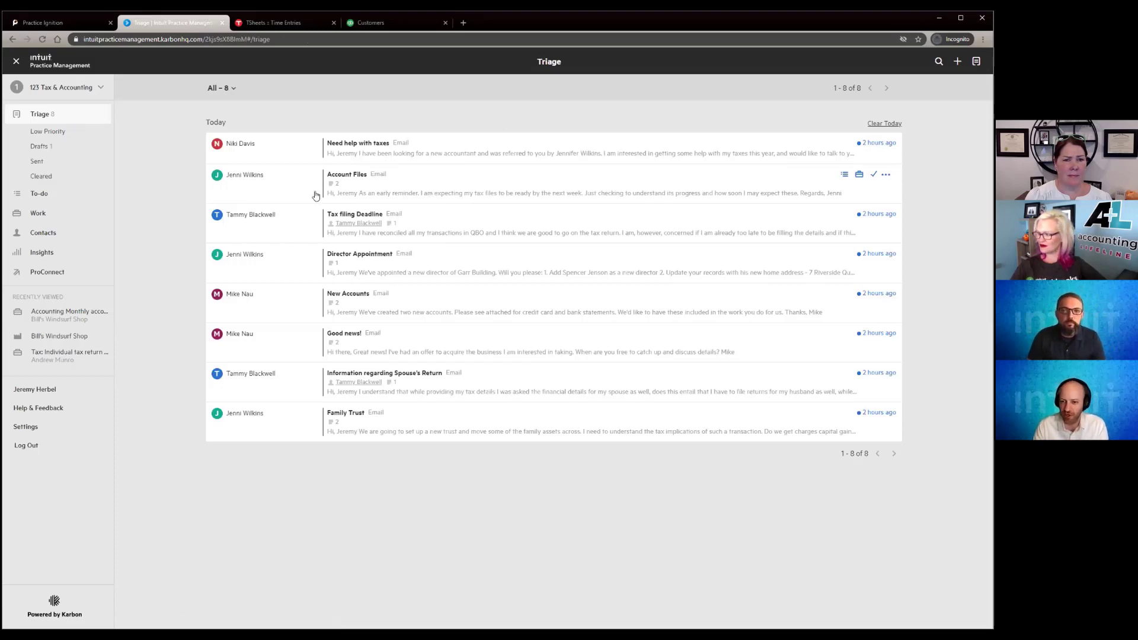
{"action": "left_click", "coordinate": [414, 190]}
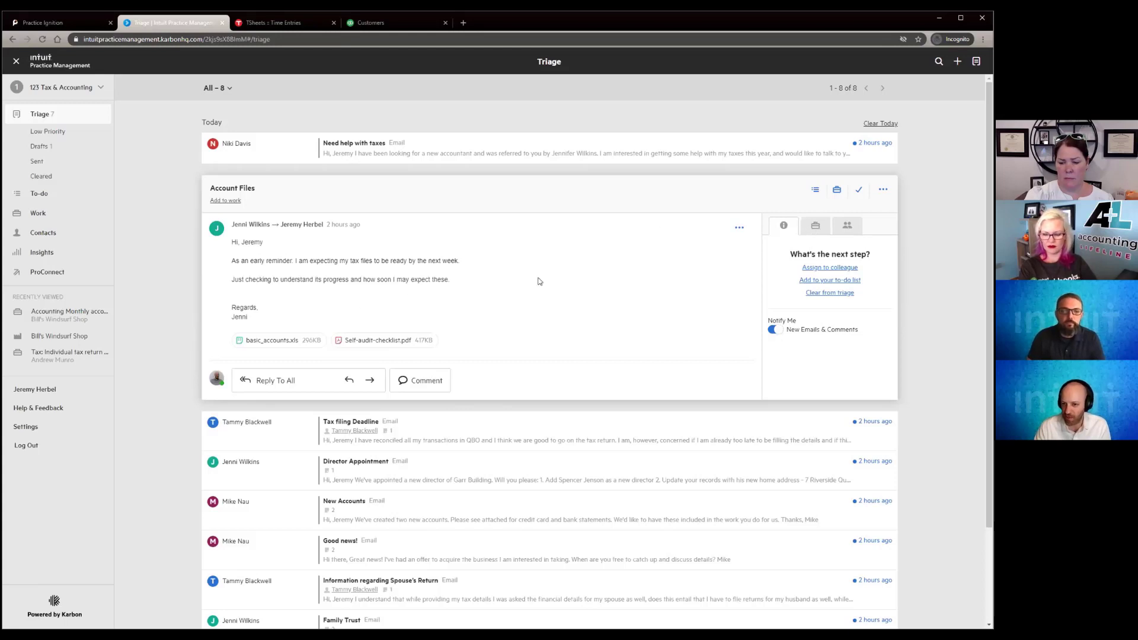
Step: Start a new work item from the email and title it with the client's first name followed by "Tax"
{"action": "left_click", "coordinate": [809, 225]}
{"action": "left_click", "coordinate": [790, 252]}
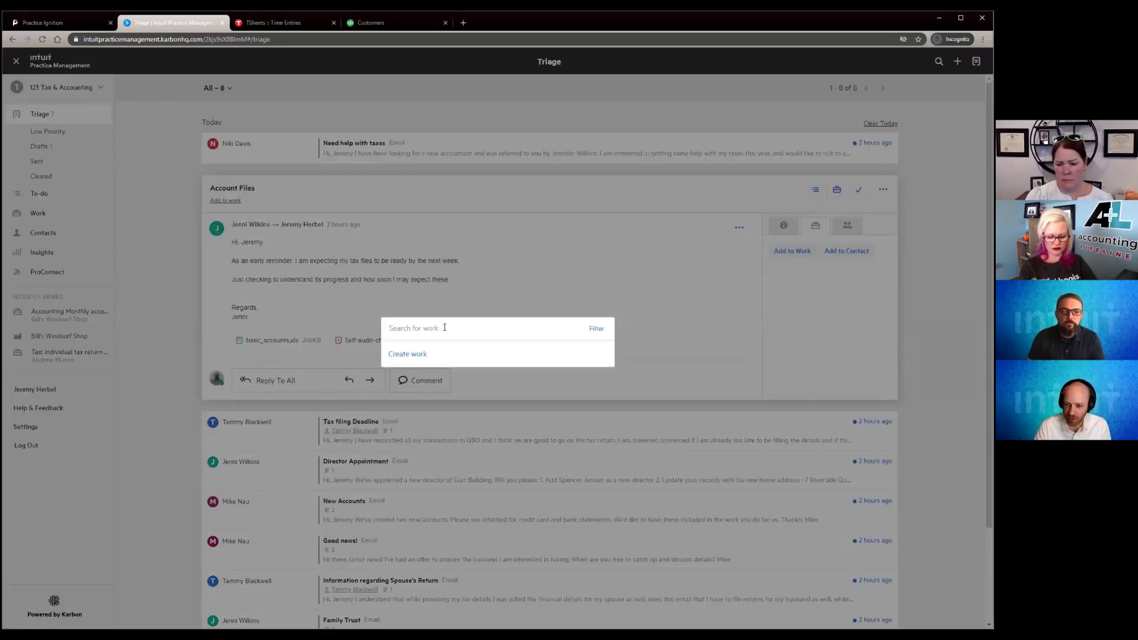
{"action": "left_click", "coordinate": [415, 353]}
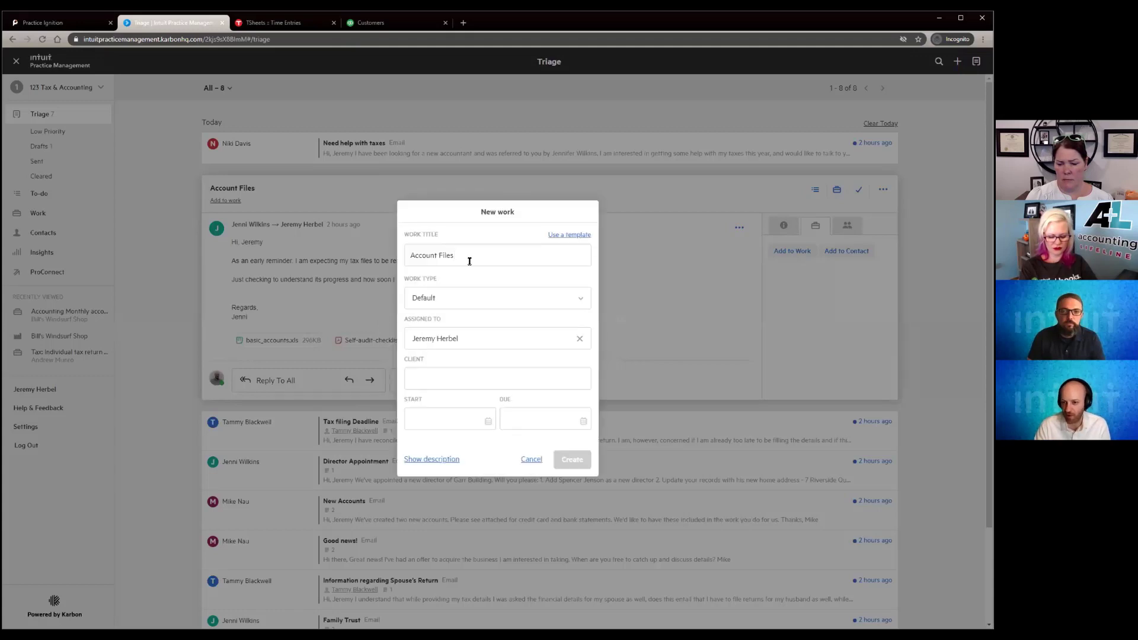
{"action": "triple_click", "coordinate": [426, 259]}
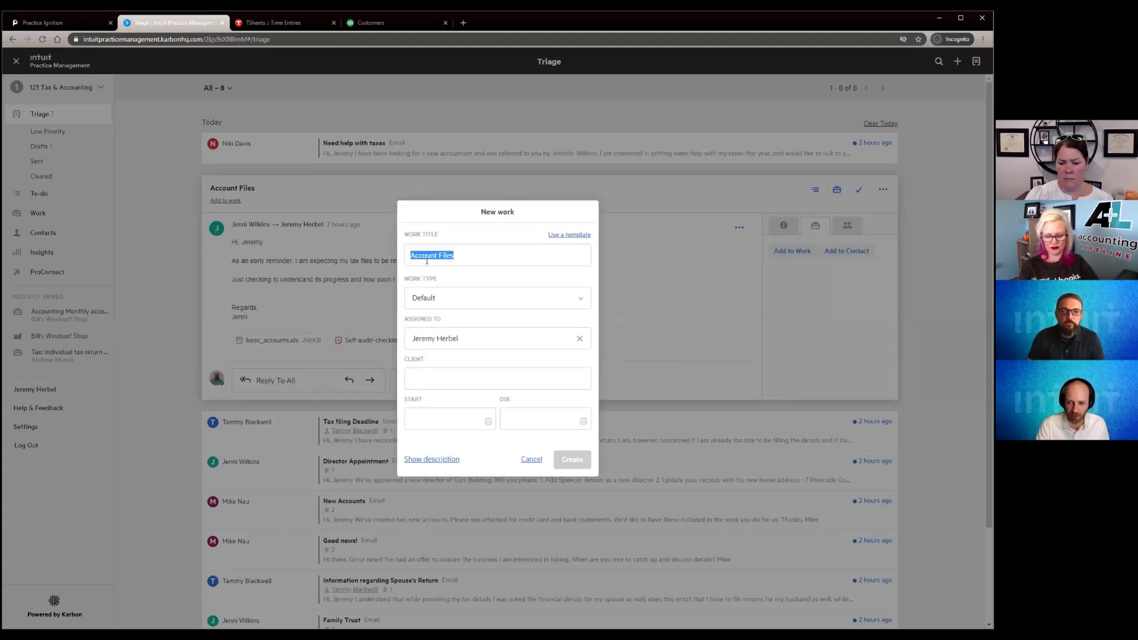
{"action": "type", "text": "Ta"}
{"action": "type", "text": "Jennis T"}
{"action": "type", "text": "ax"}
Step: Base the new work item on the template "Tax: Individual tax return (Form 1040)"
{"action": "left_click", "coordinate": [566, 235]}
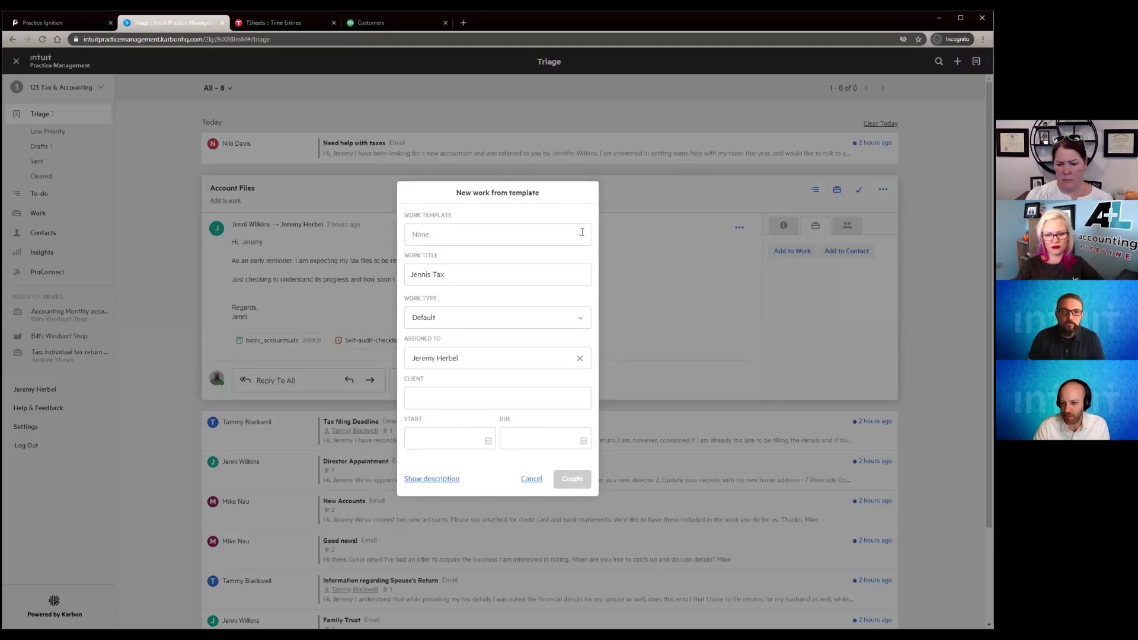
{"action": "left_click", "coordinate": [539, 233]}
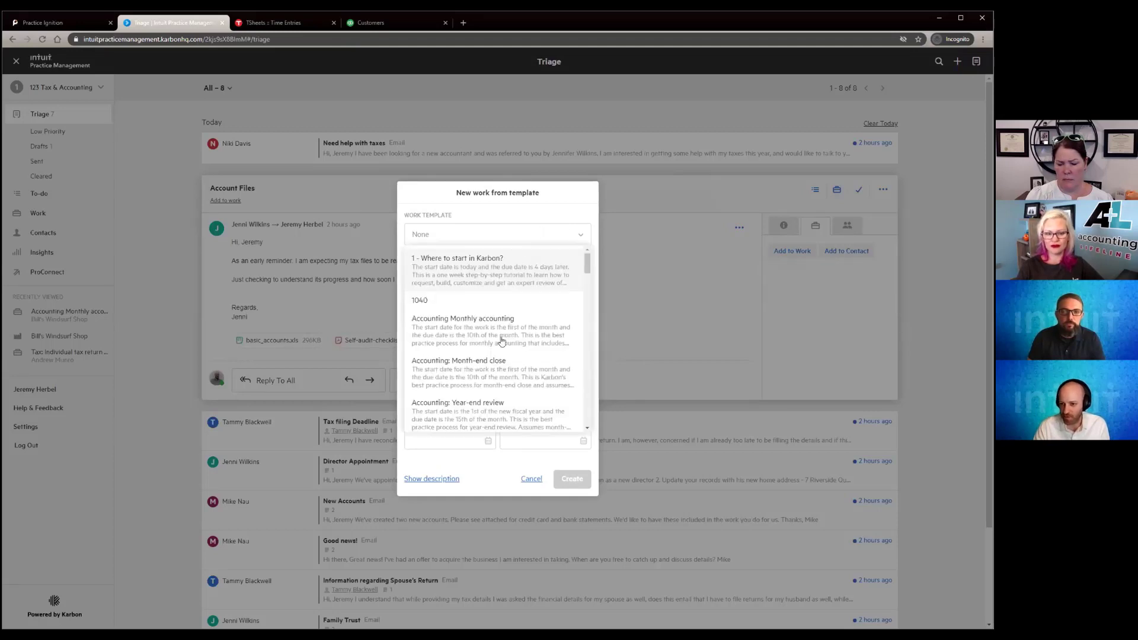
{"action": "scroll", "coordinate": [500, 340], "scroll_direction": "down", "scroll_amount": 10}
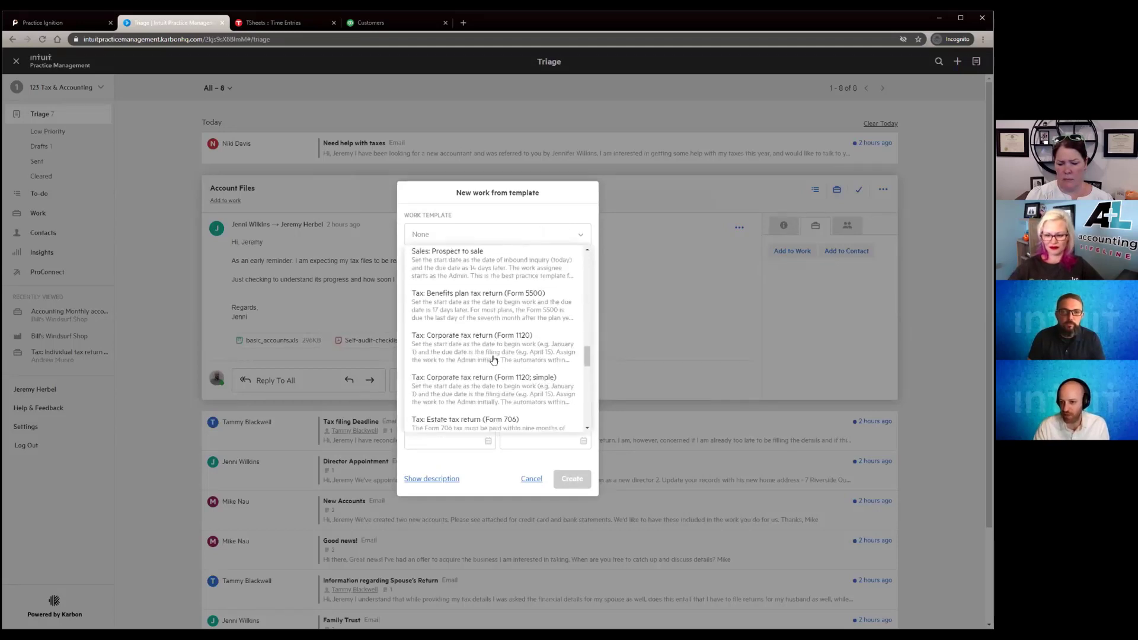
{"action": "scroll", "coordinate": [494, 360], "scroll_direction": "down", "scroll_amount": 3}
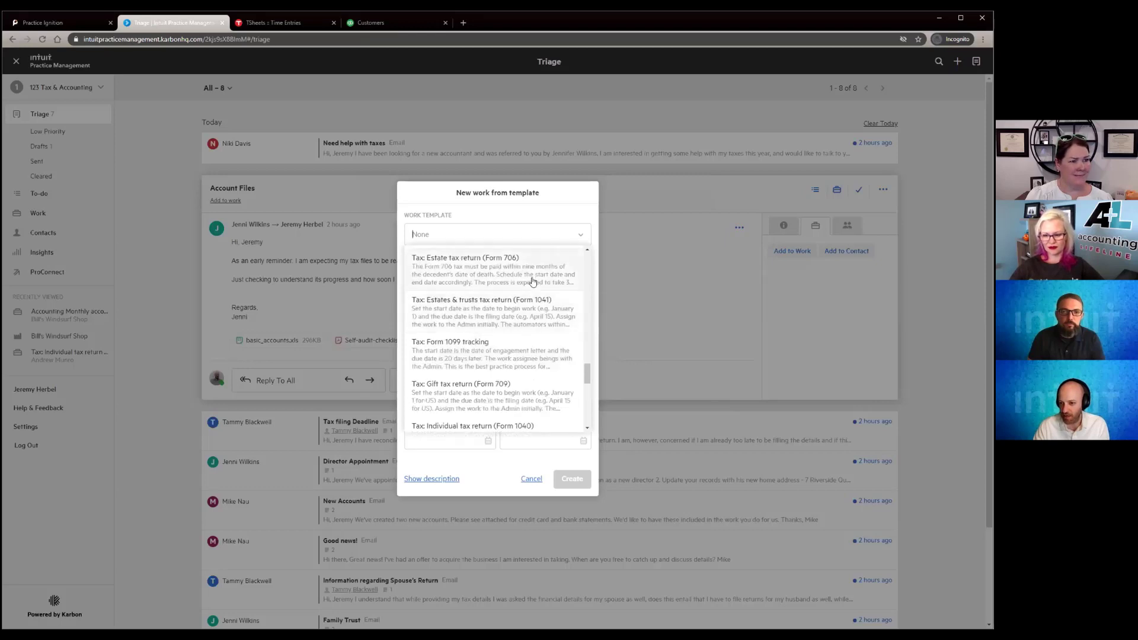
{"action": "scroll", "coordinate": [546, 318], "scroll_direction": "down", "scroll_amount": 2}
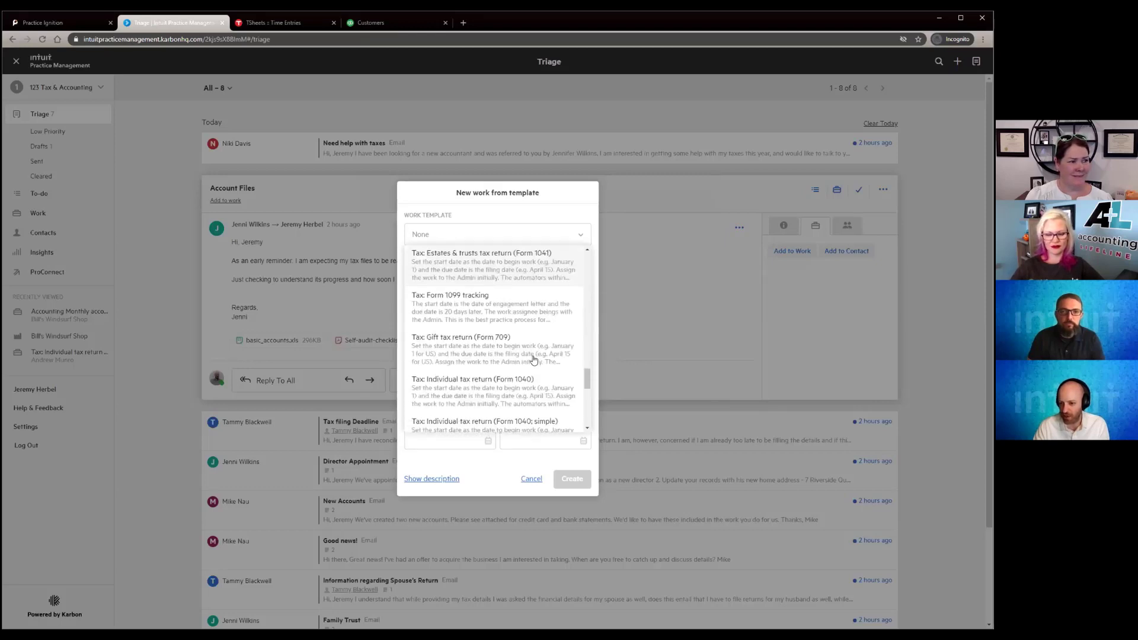
{"action": "left_click", "coordinate": [525, 379]}
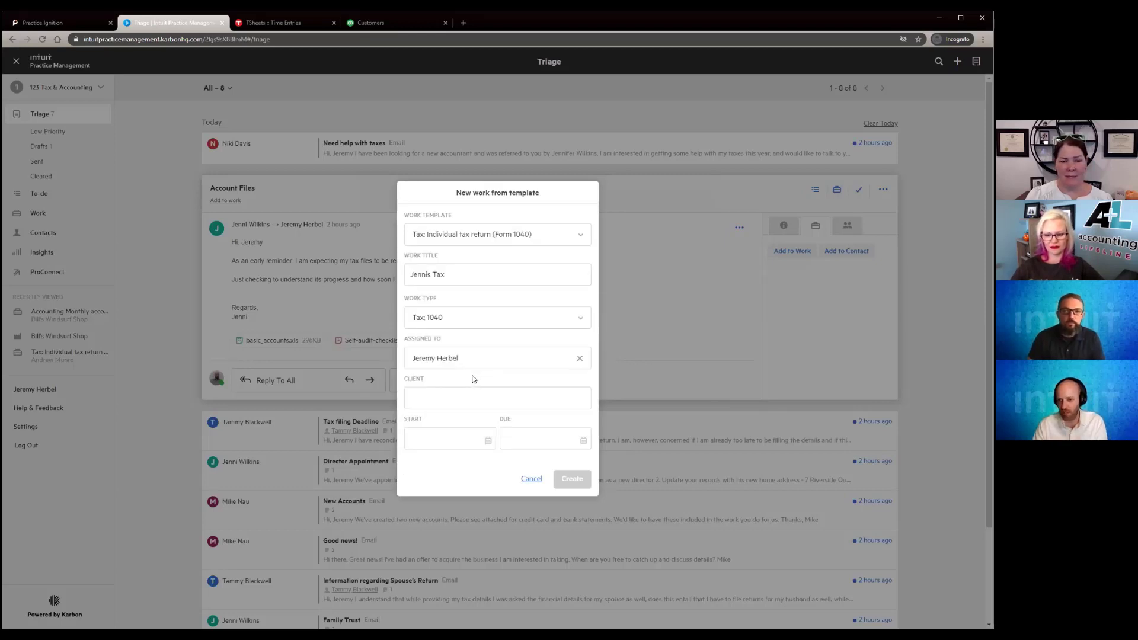
Step: Set the email's sender as the client, create the work item, and postpone the role assignment
{"action": "left_click", "coordinate": [458, 376]}
{"action": "type", "text": "Jenn"}
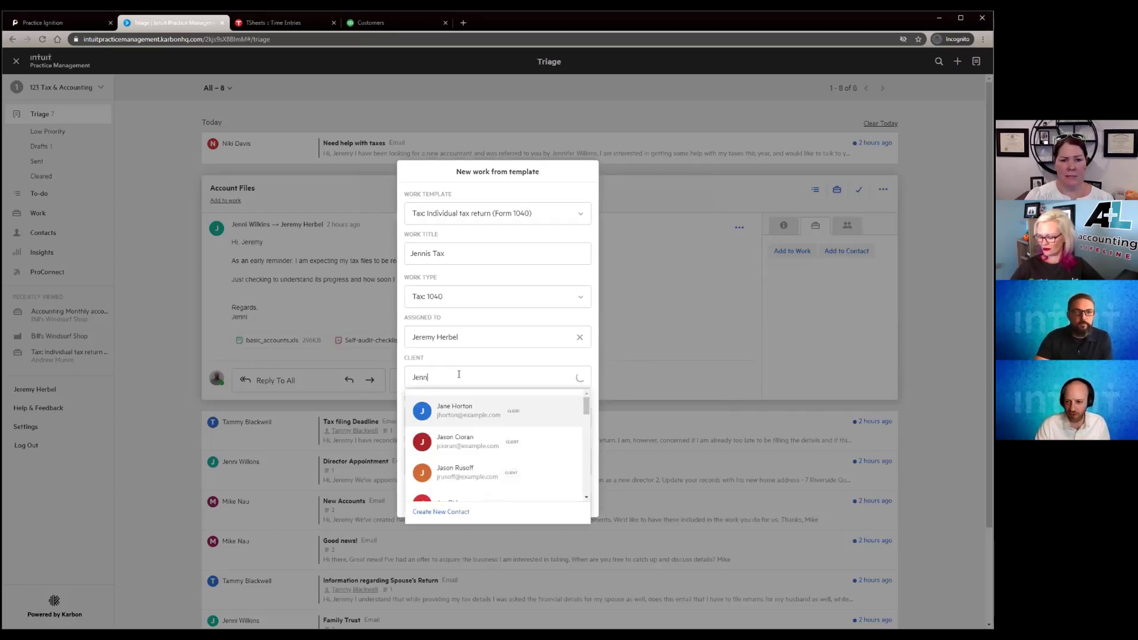
{"action": "left_click", "coordinate": [456, 414]}
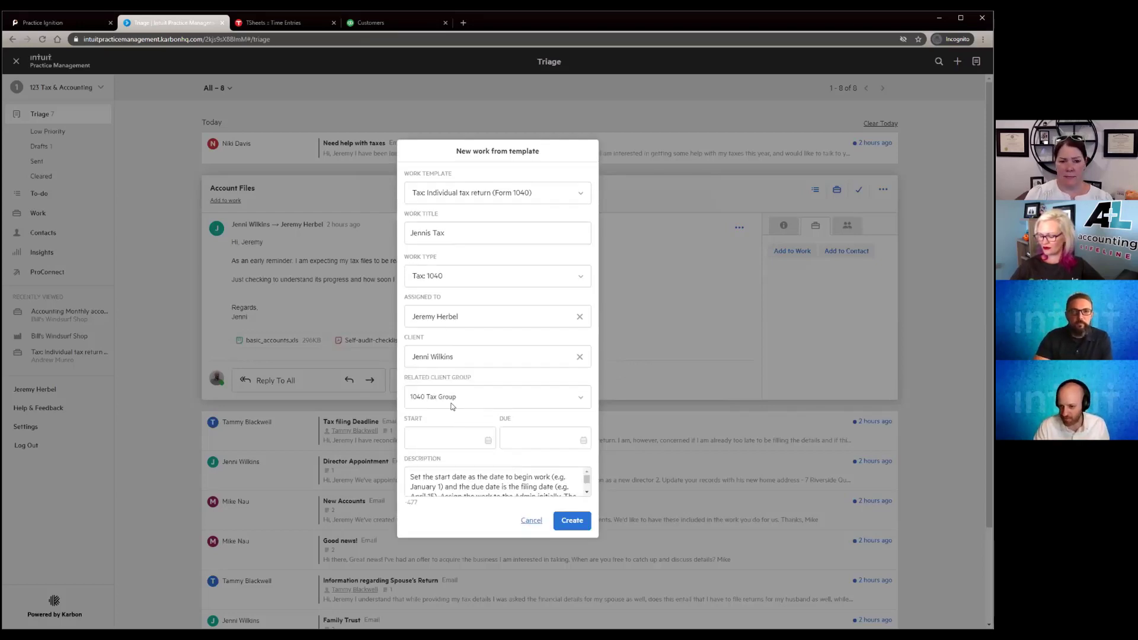
{"action": "left_click", "coordinate": [567, 519]}
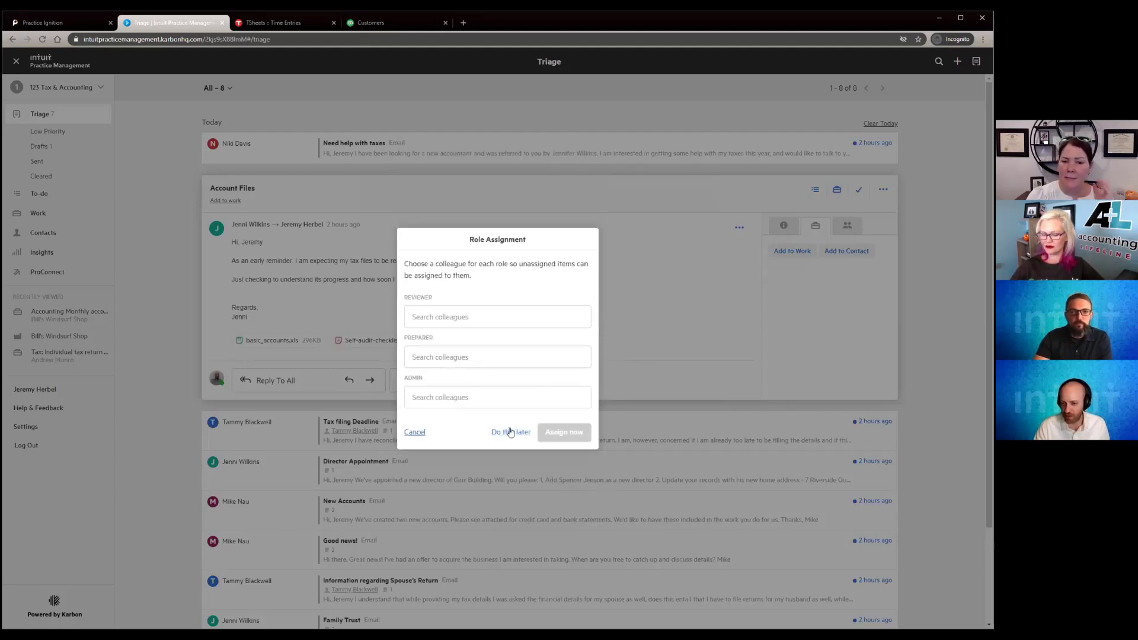
{"action": "left_click", "coordinate": [512, 432]}
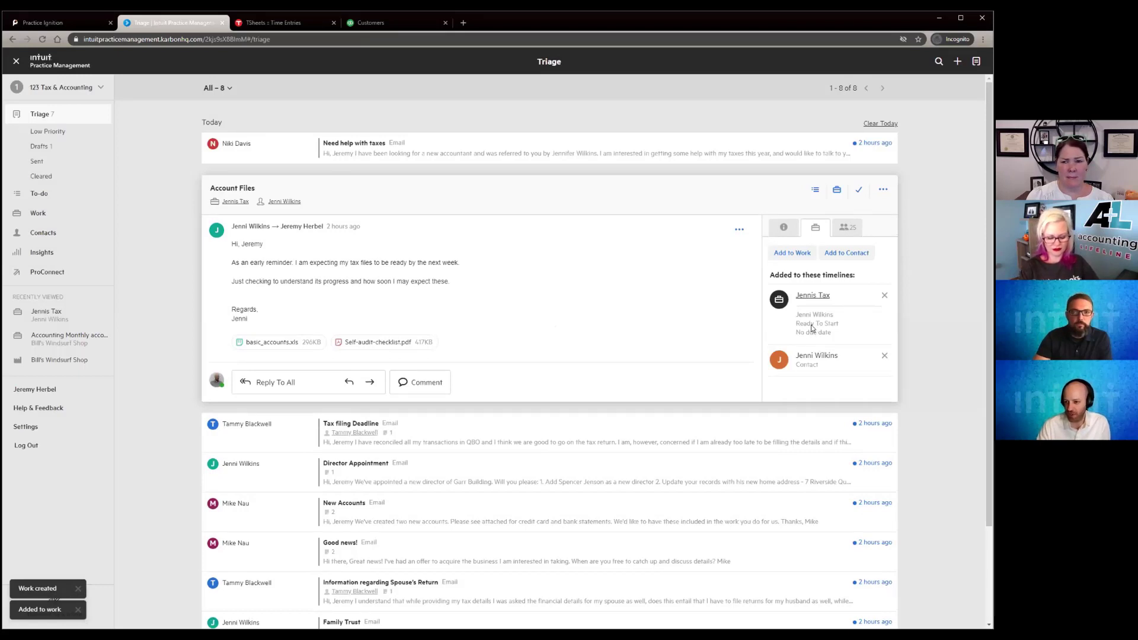
Step: Open the new tax work item from the client's work list and review its details, work team and recent documents
{"action": "left_click", "coordinate": [797, 368]}
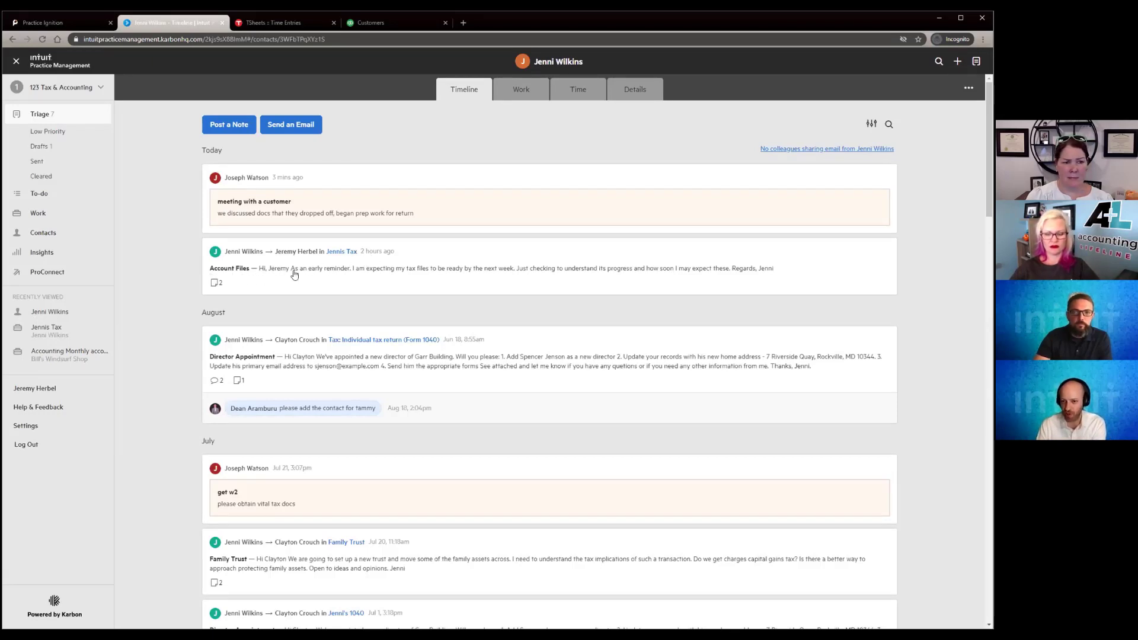
{"action": "left_click", "coordinate": [513, 94]}
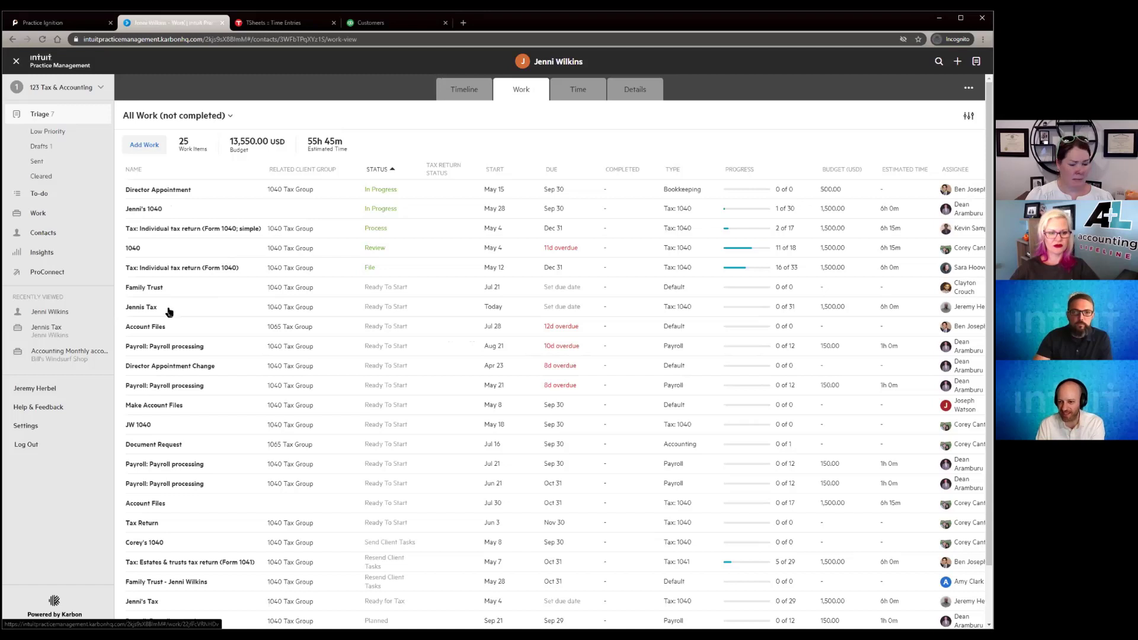
{"action": "left_click", "coordinate": [148, 307]}
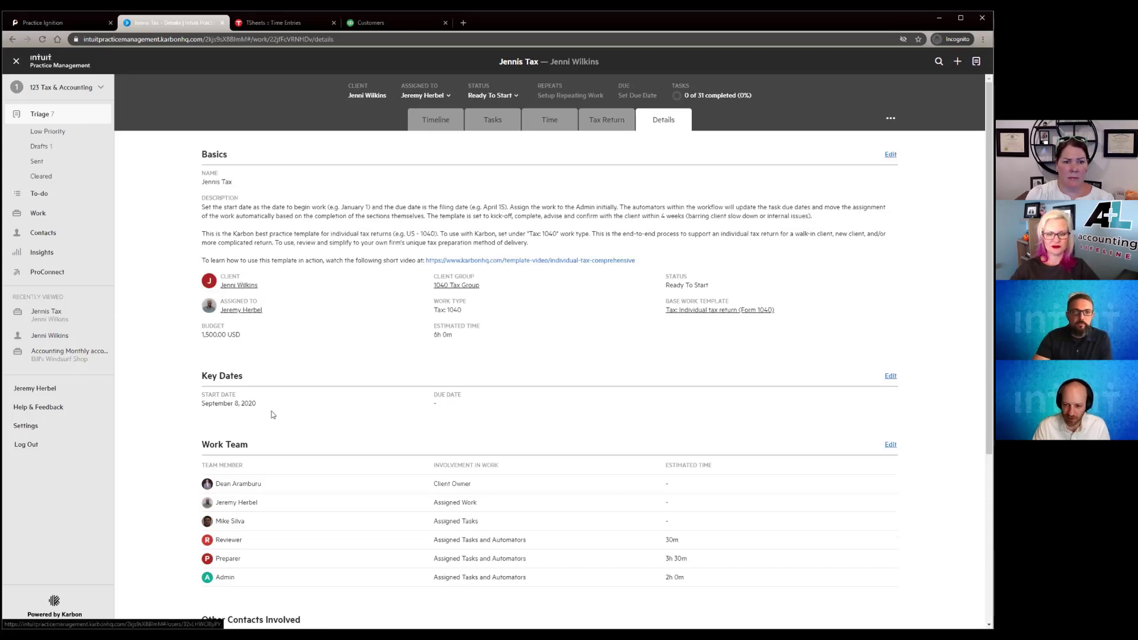
{"action": "scroll", "coordinate": [261, 425], "scroll_direction": "down", "scroll_amount": 2}
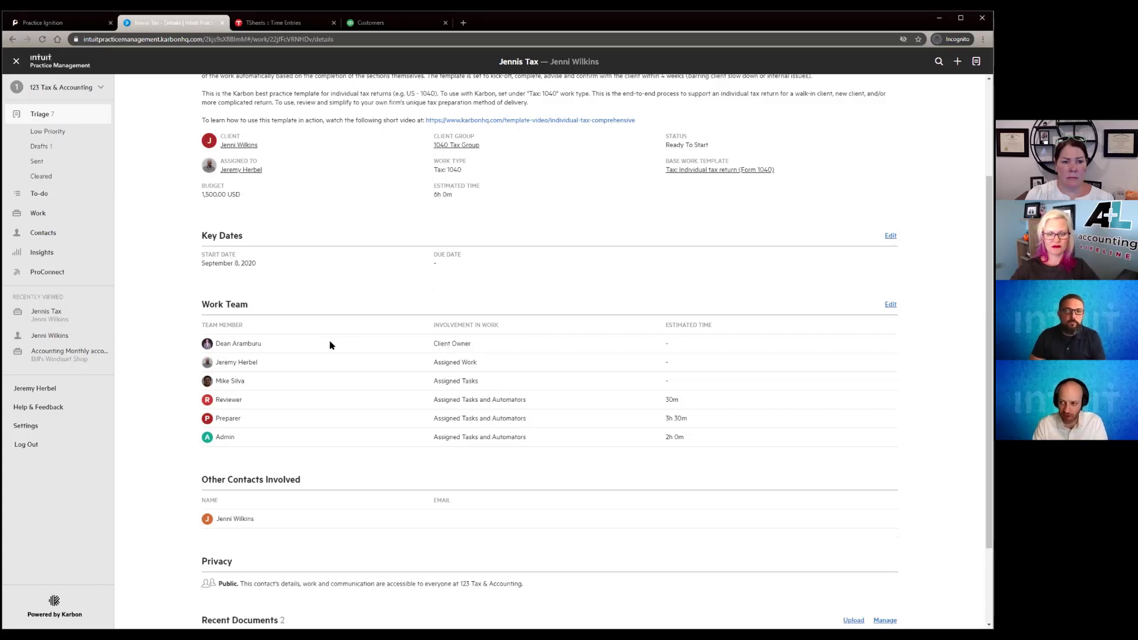
{"action": "scroll", "coordinate": [330, 346], "scroll_direction": "down", "scroll_amount": 2}
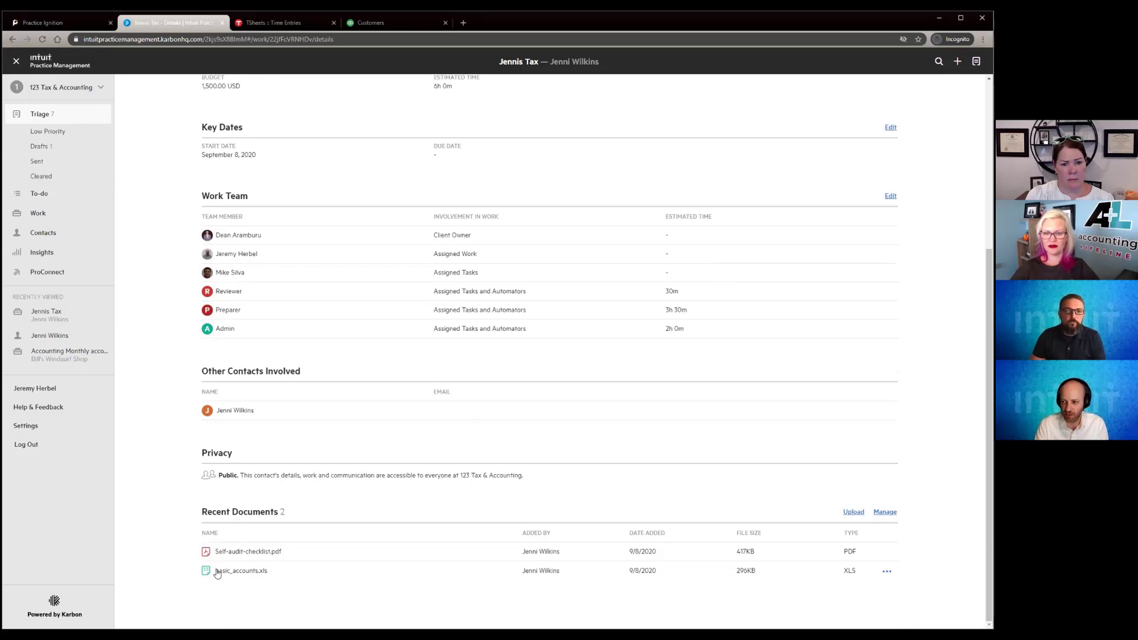
{"action": "scroll", "coordinate": [371, 497], "scroll_direction": "up", "scroll_amount": 5}
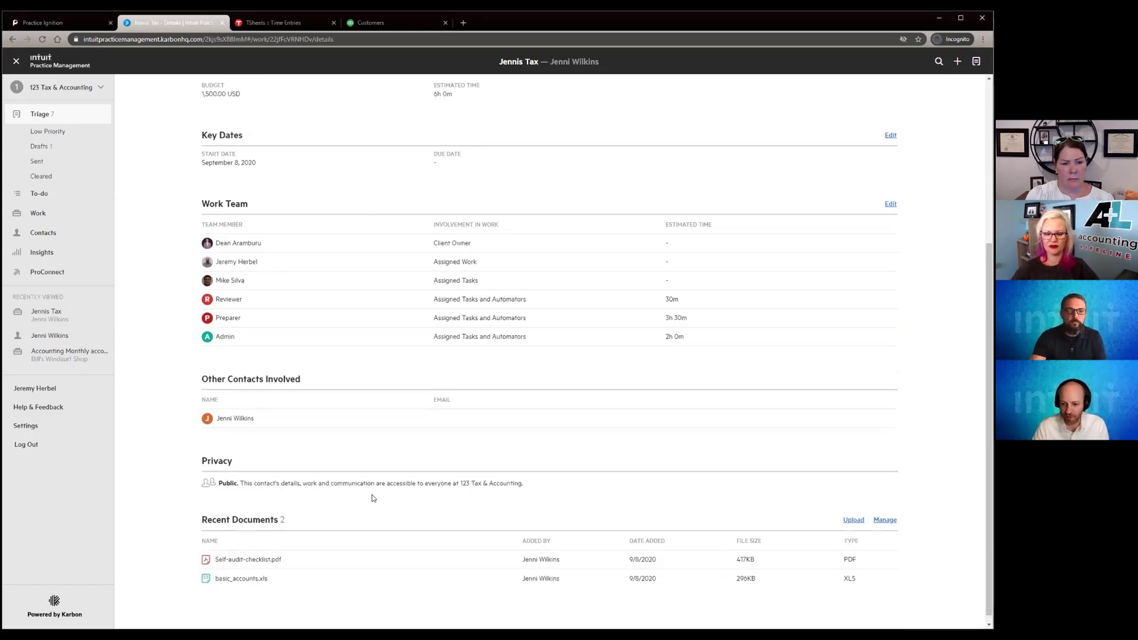
{"action": "scroll", "coordinate": [504, 296], "scroll_direction": "down", "scroll_amount": 2}
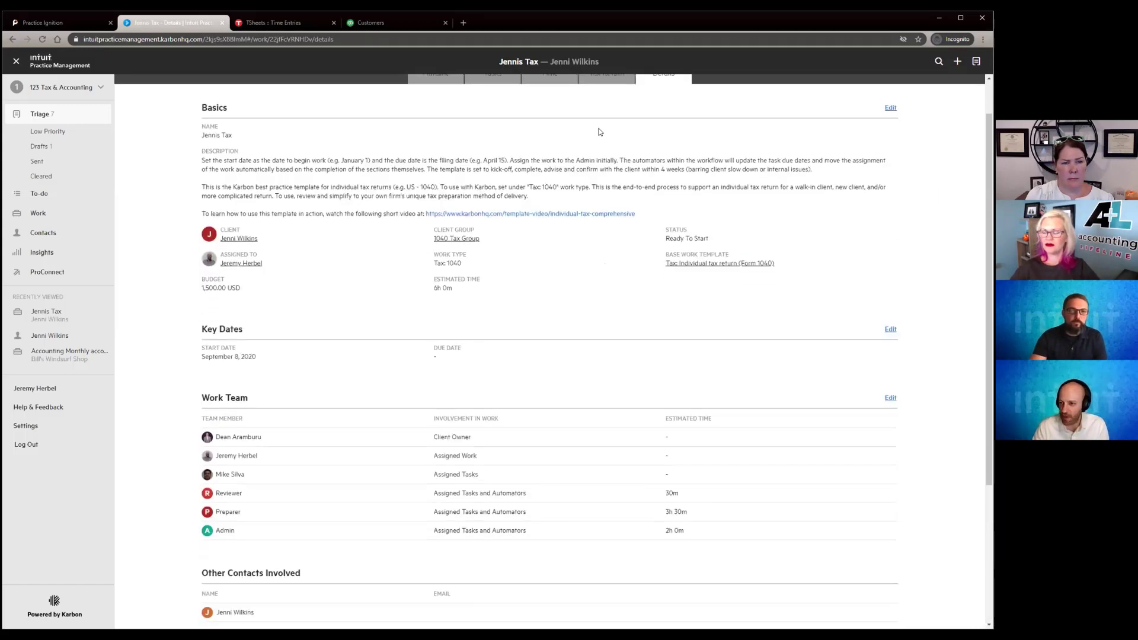
{"action": "scroll", "coordinate": [597, 132], "scroll_direction": "up", "scroll_amount": 2}
Step: Try to create a 2019 tax return in ProConnect for the work item
{"action": "left_click", "coordinate": [587, 122]}
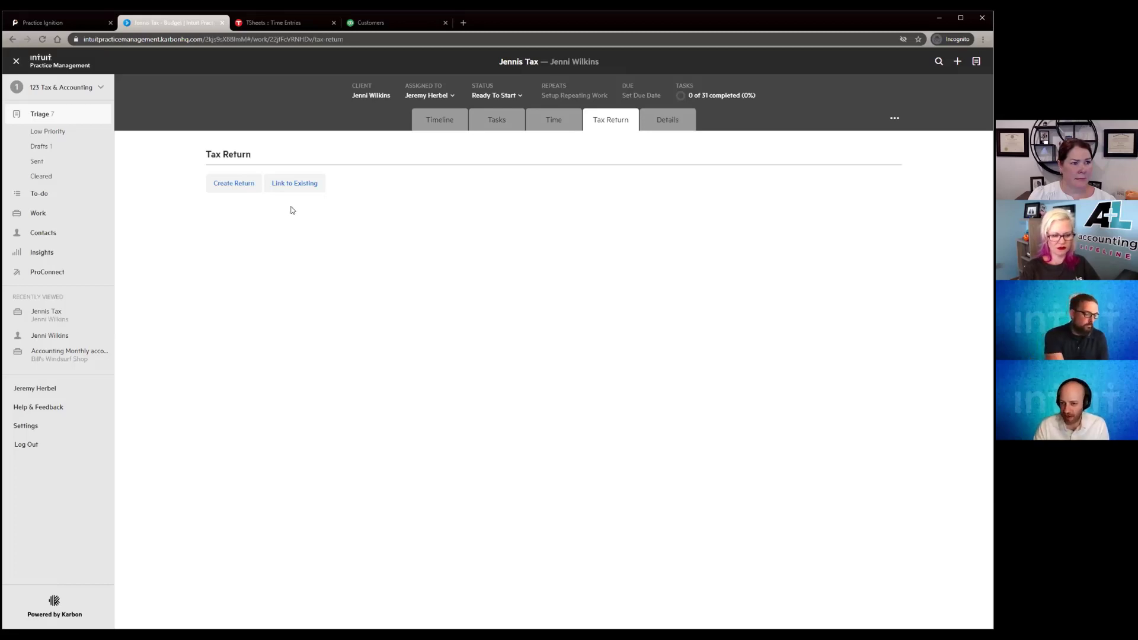
{"action": "left_click", "coordinate": [231, 188]}
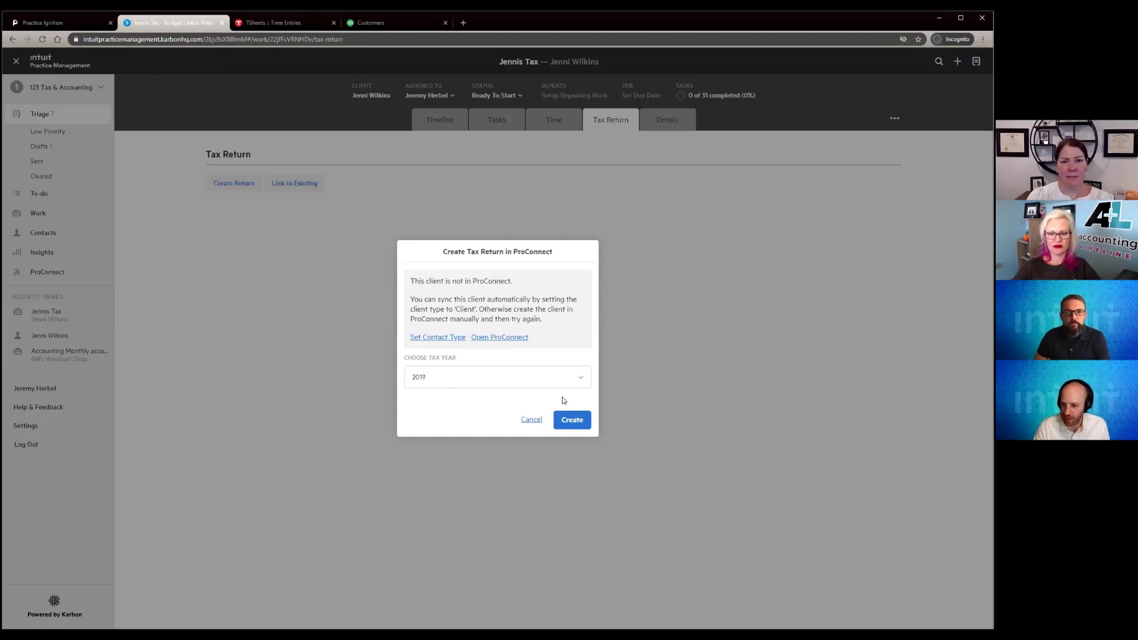
{"action": "left_click", "coordinate": [567, 418]}
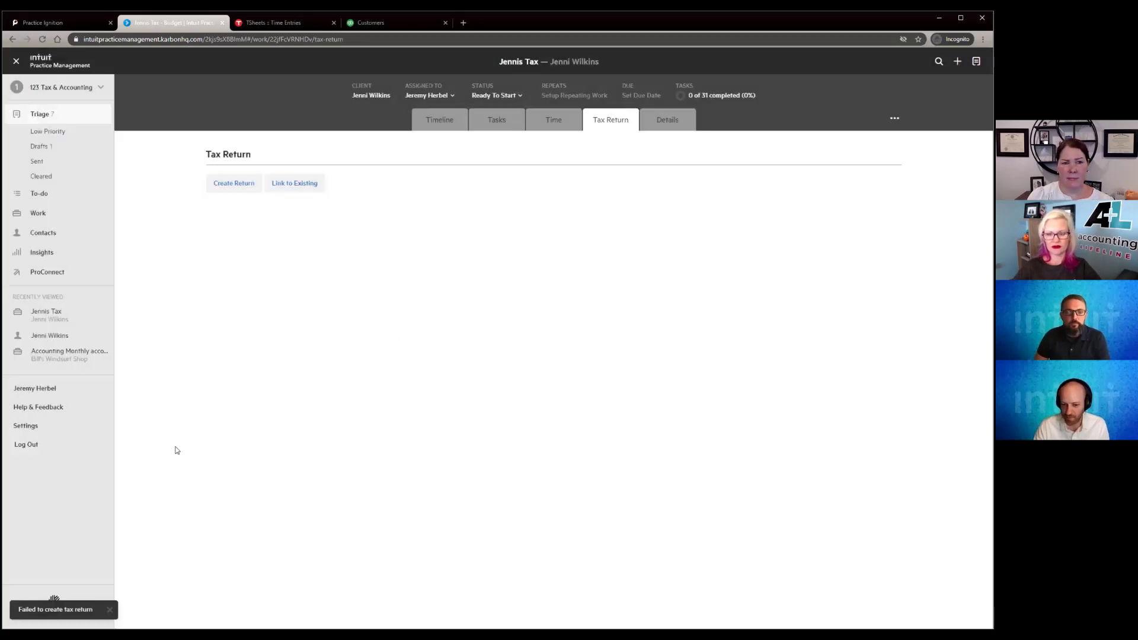
{"action": "left_click", "coordinate": [109, 612]}
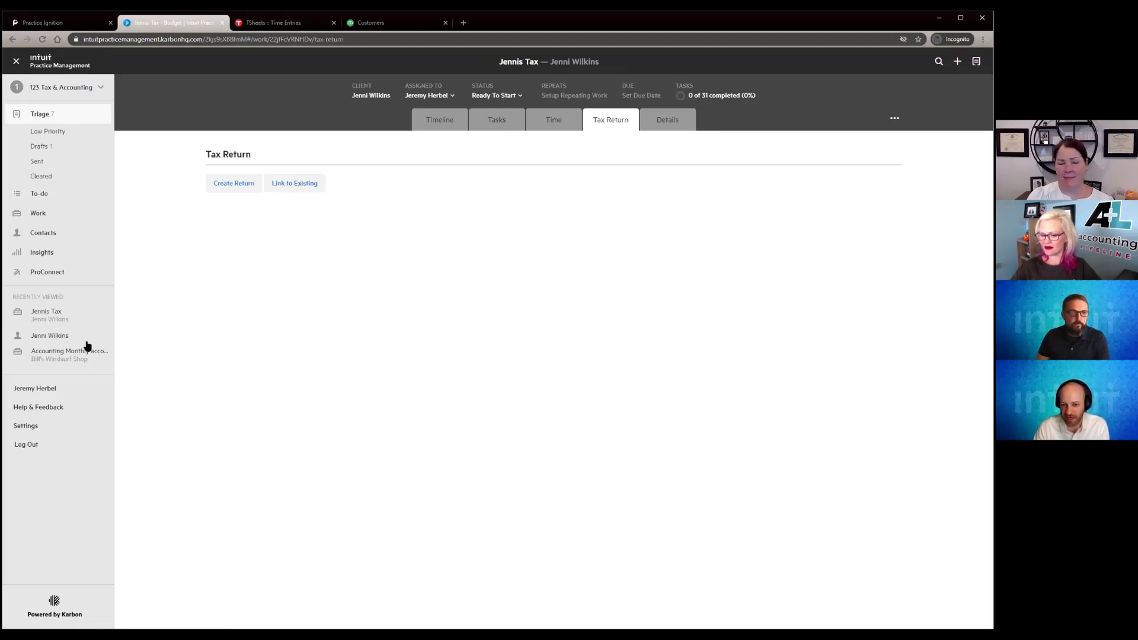
Step: Search for the Aissanou Home Improvement CEO's contact and examine the tax return status of their "Tax: Individual tax return (Form 1040) - 2019" work
{"action": "left_click", "coordinate": [937, 63]}
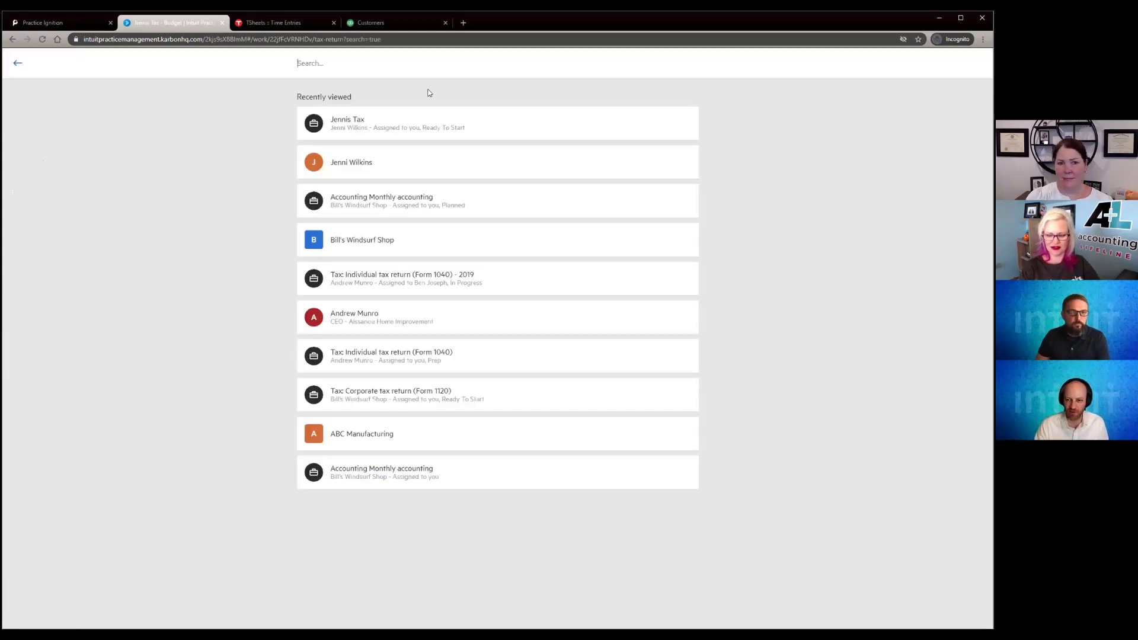
{"action": "type", "text": "andr"}
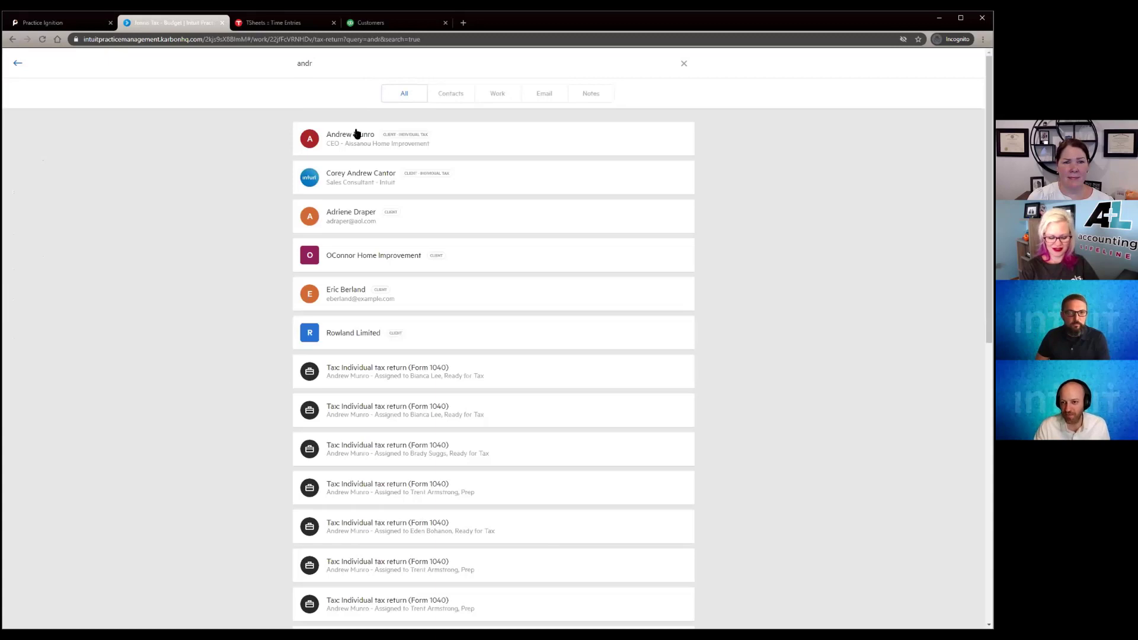
{"action": "left_click", "coordinate": [358, 135]}
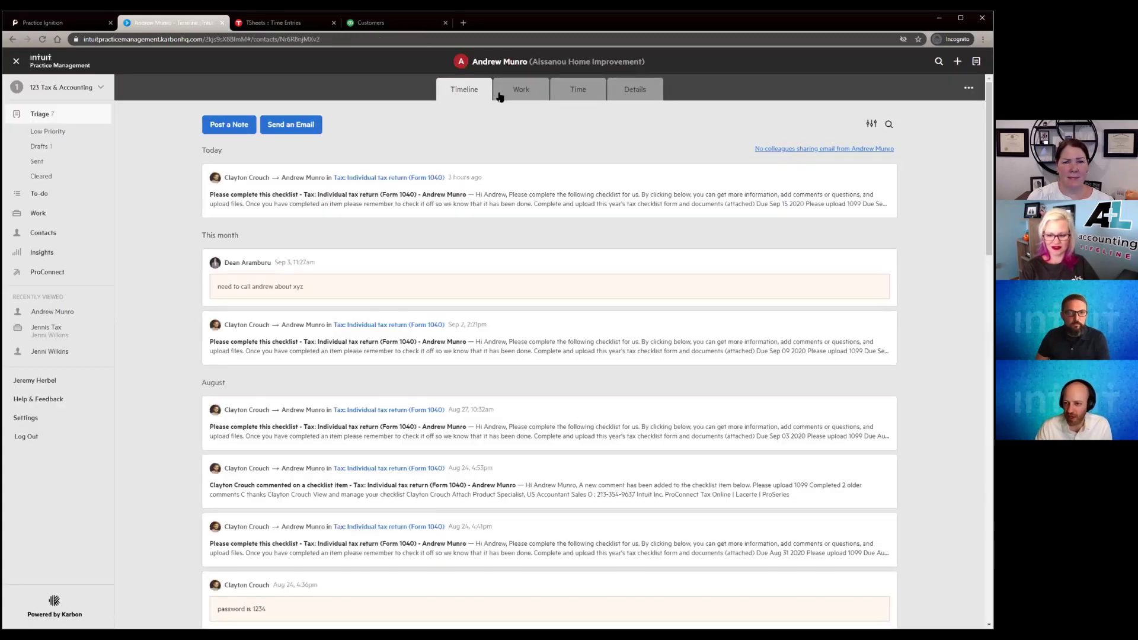
{"action": "left_click", "coordinate": [525, 89]}
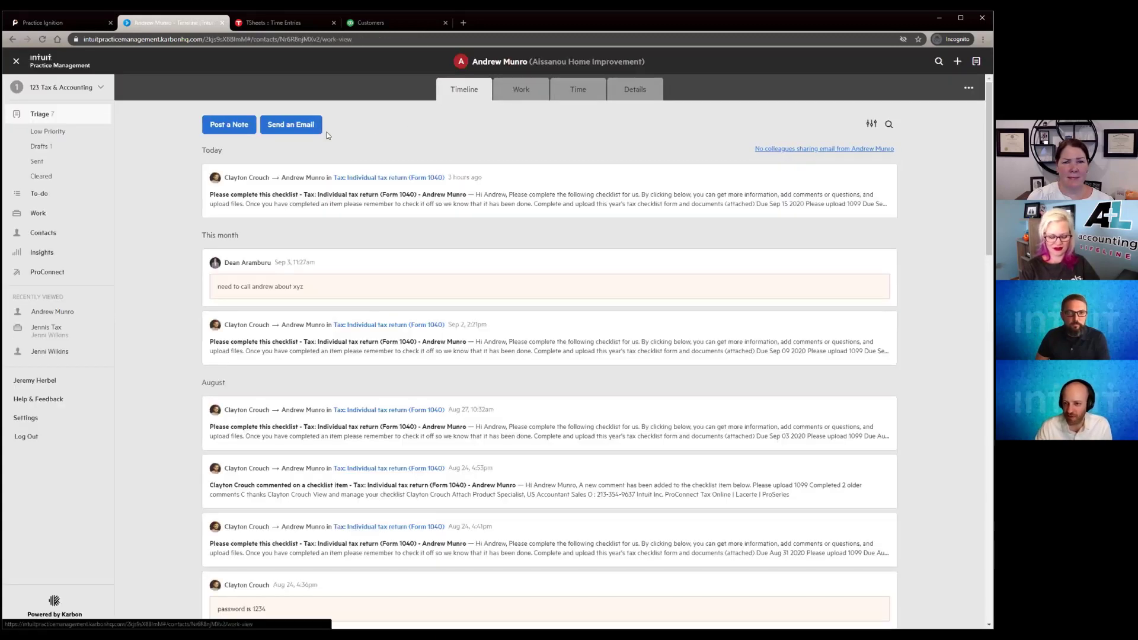
{"action": "left_click", "coordinate": [471, 226]}
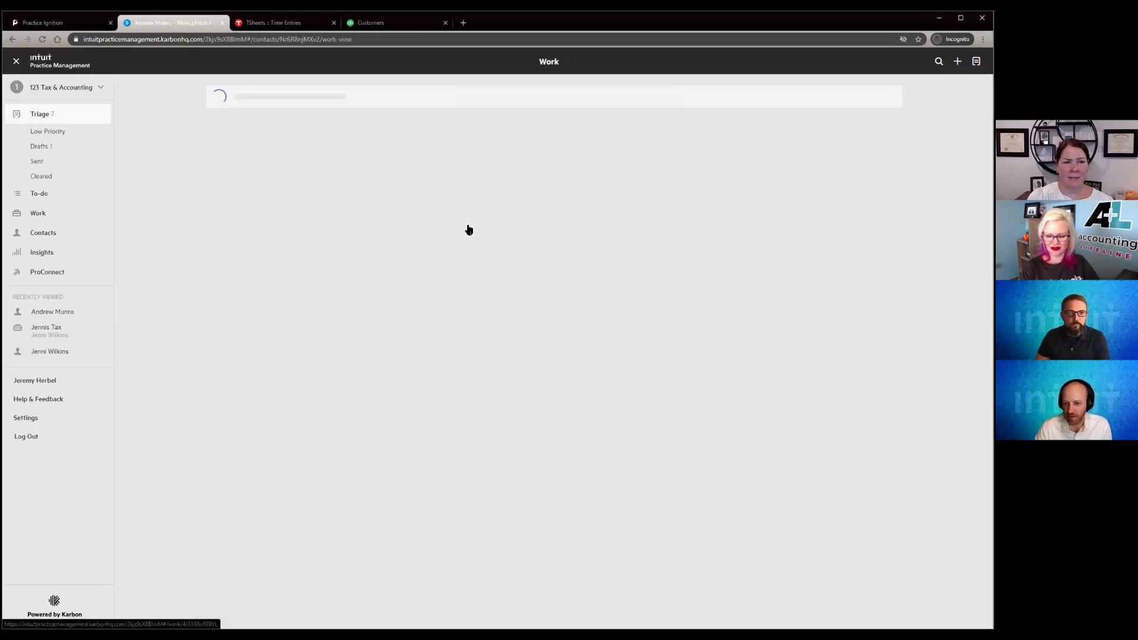
{"action": "left_click", "coordinate": [600, 122]}
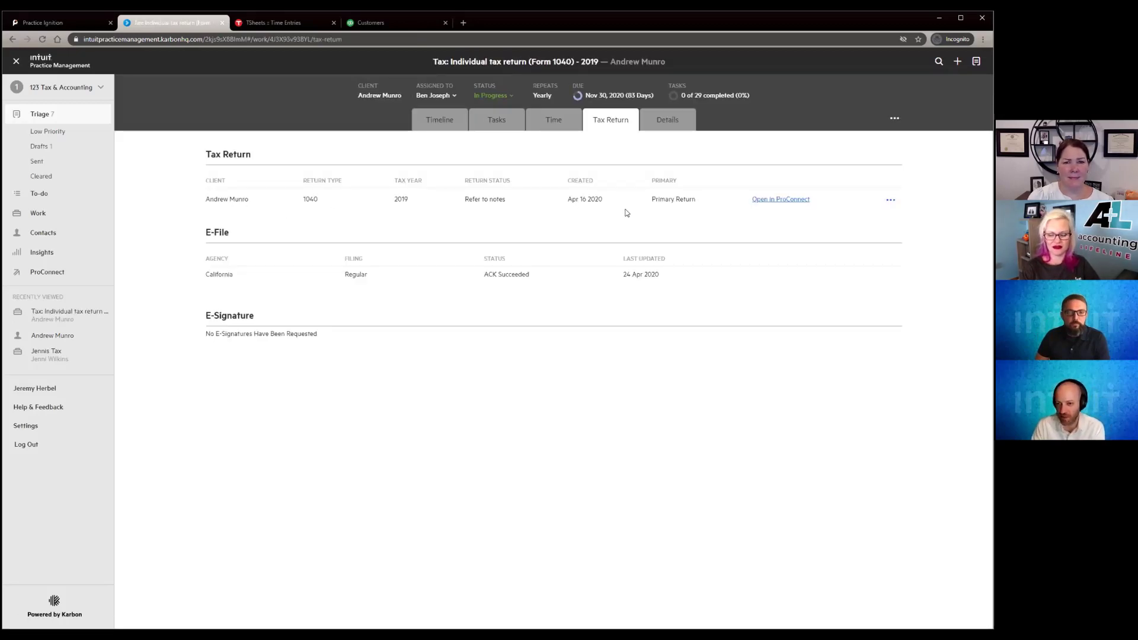
{"action": "triple_click", "coordinate": [492, 202]}
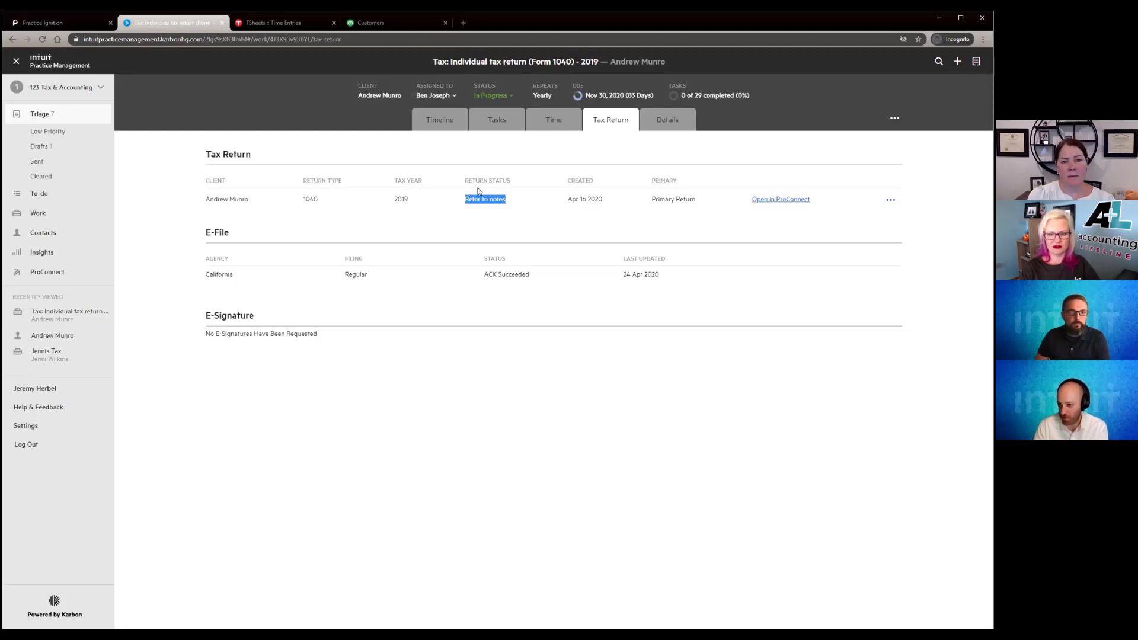
{"action": "left_click", "coordinate": [479, 190]}
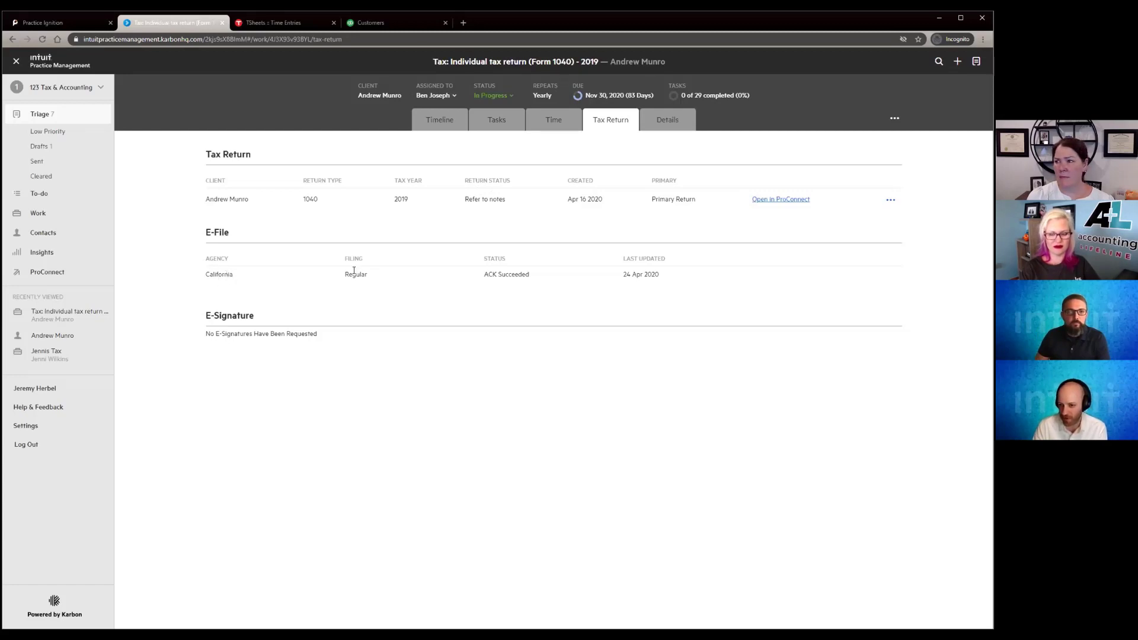
Step: Examine the California e-file status and its last update date, and open the client's 2019 Form 1040 return in ProConnect
{"action": "left_click_drag", "start_coordinate": [483, 275], "coordinate": [523, 274]}
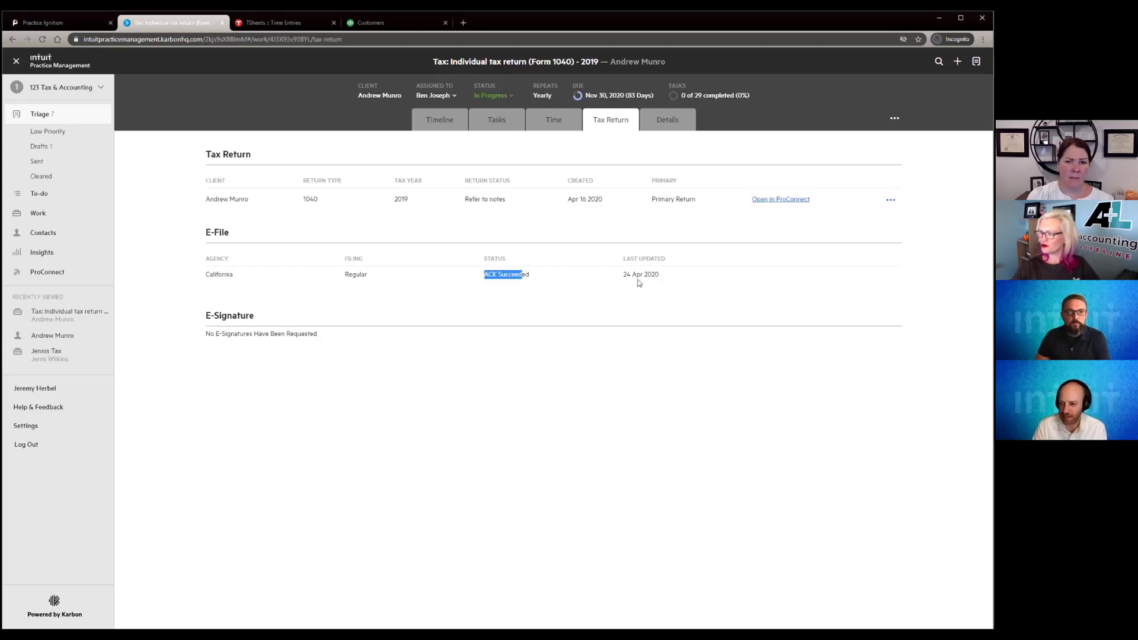
{"action": "left_click", "coordinate": [636, 276]}
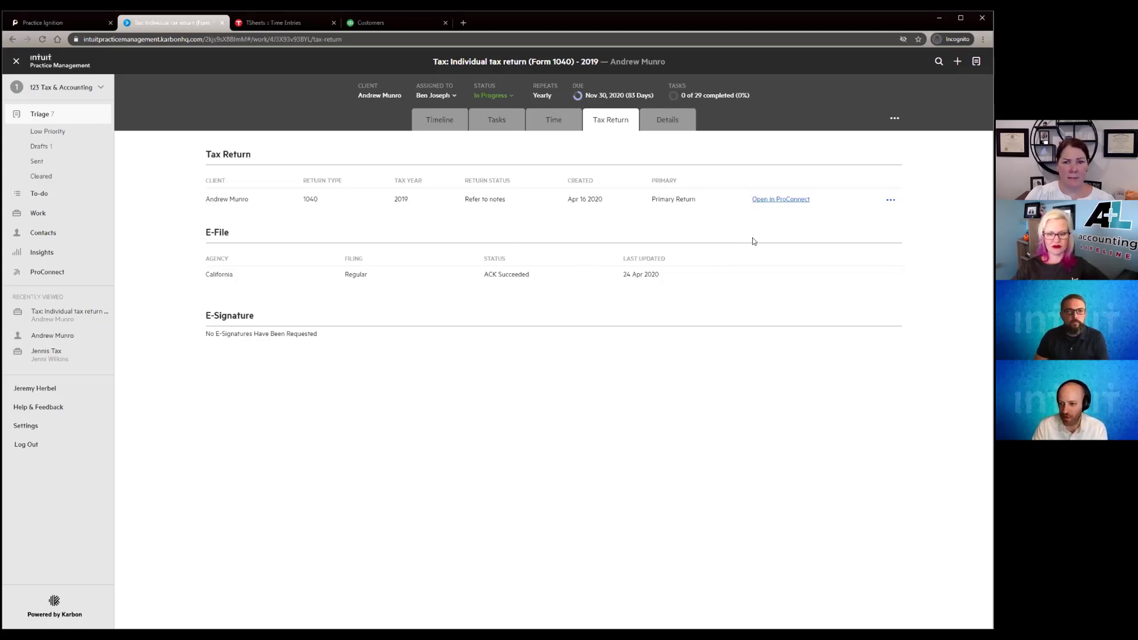
{"action": "left_click", "coordinate": [765, 200]}
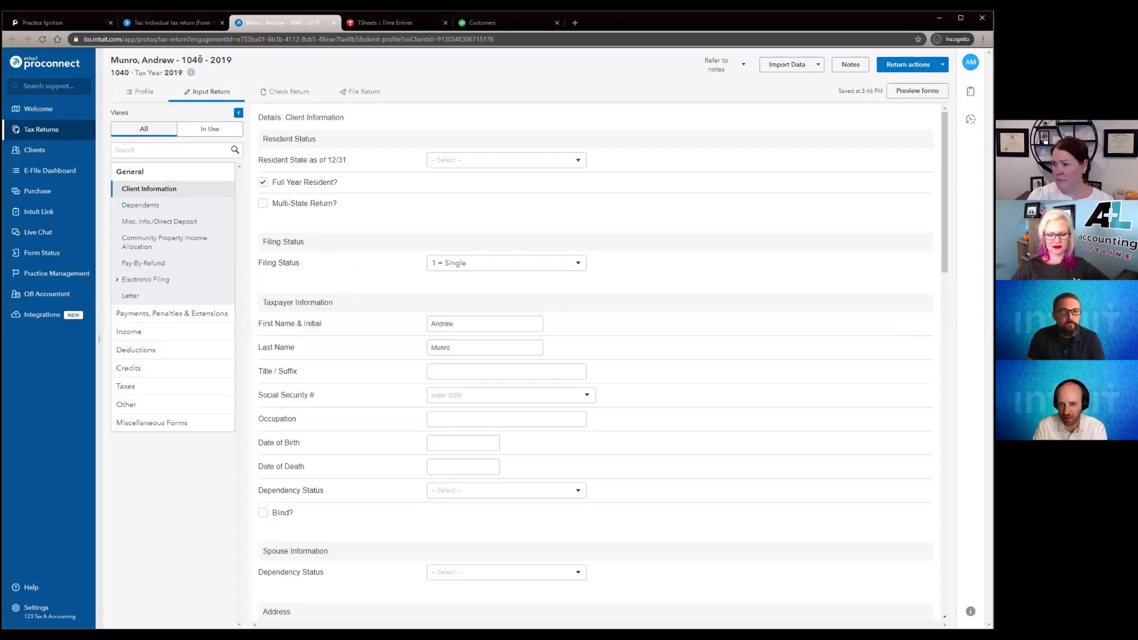
Step: Switch back to Practice Management's work board and move Bill's Windsurf Shop's corporate tax return (Form 1120) from Ready To Start to Ready for Tax
{"action": "left_click", "coordinate": [170, 23]}
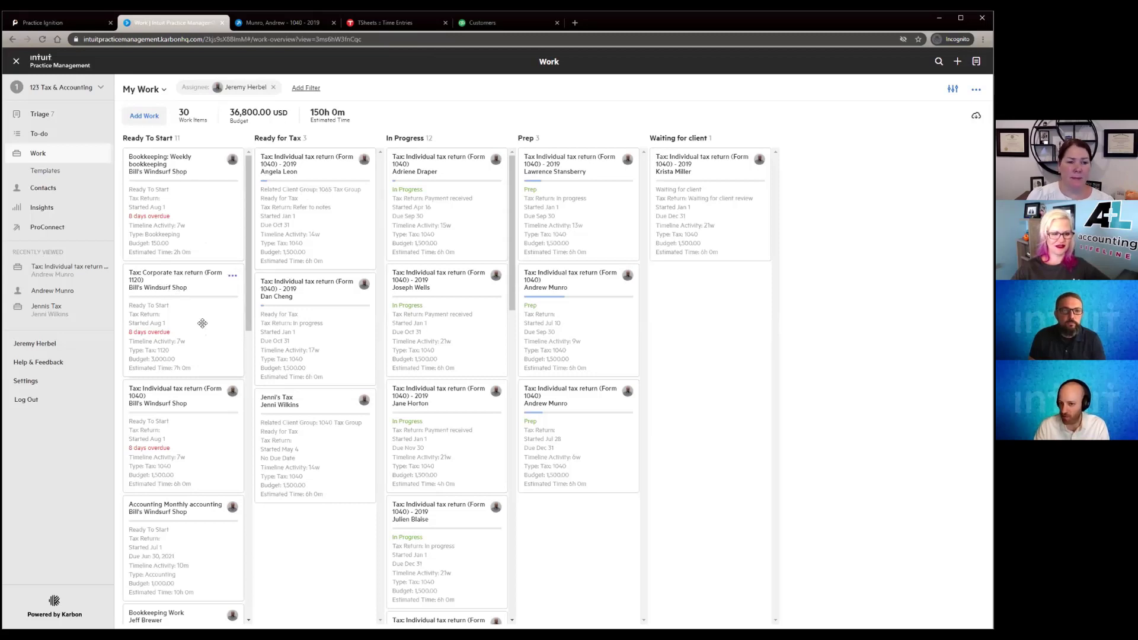
{"action": "left_click_drag", "start_coordinate": [203, 323], "coordinate": [262, 234]}
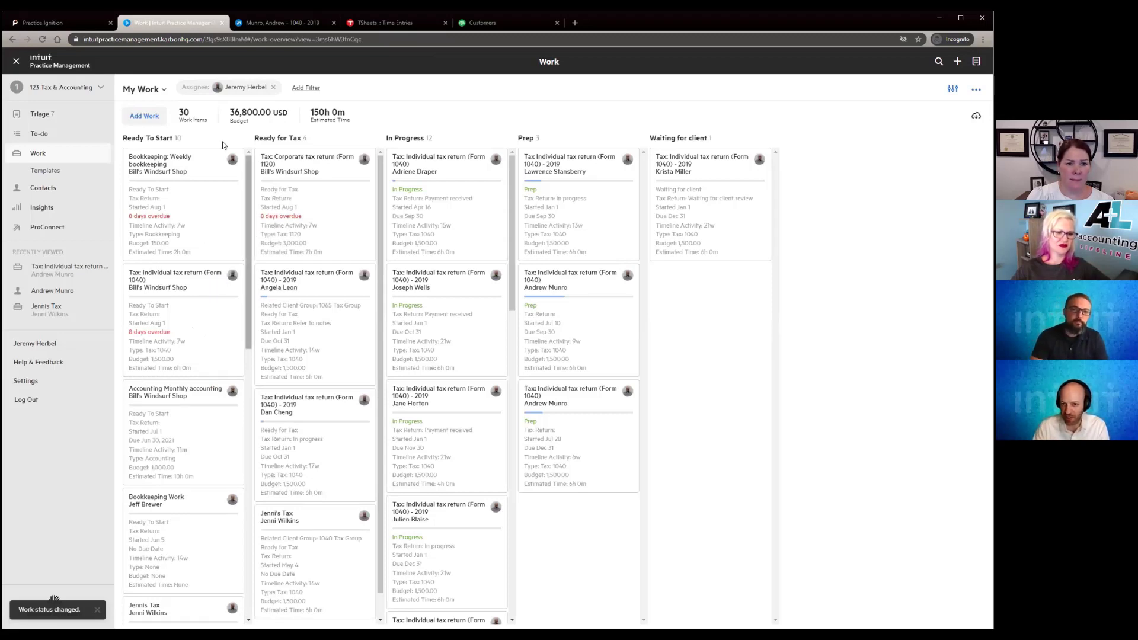
Step: Remove the assignee filter from the My Work board and arrange its columns by Assignee
{"action": "left_click", "coordinate": [273, 90]}
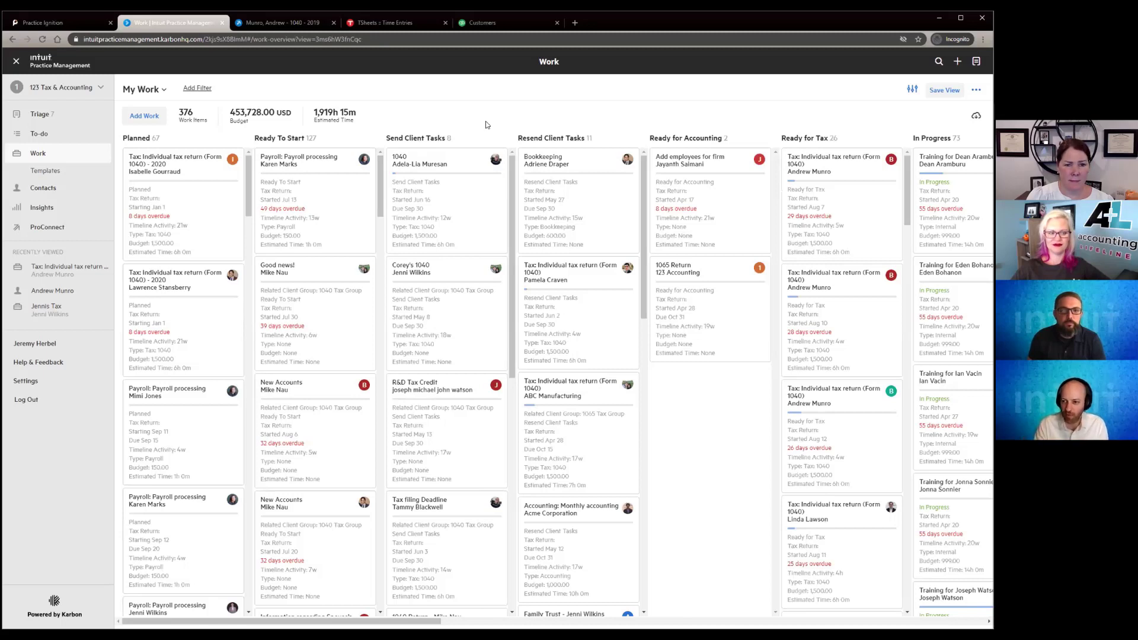
{"action": "left_click", "coordinate": [914, 91]}
{"action": "left_click", "coordinate": [879, 119]}
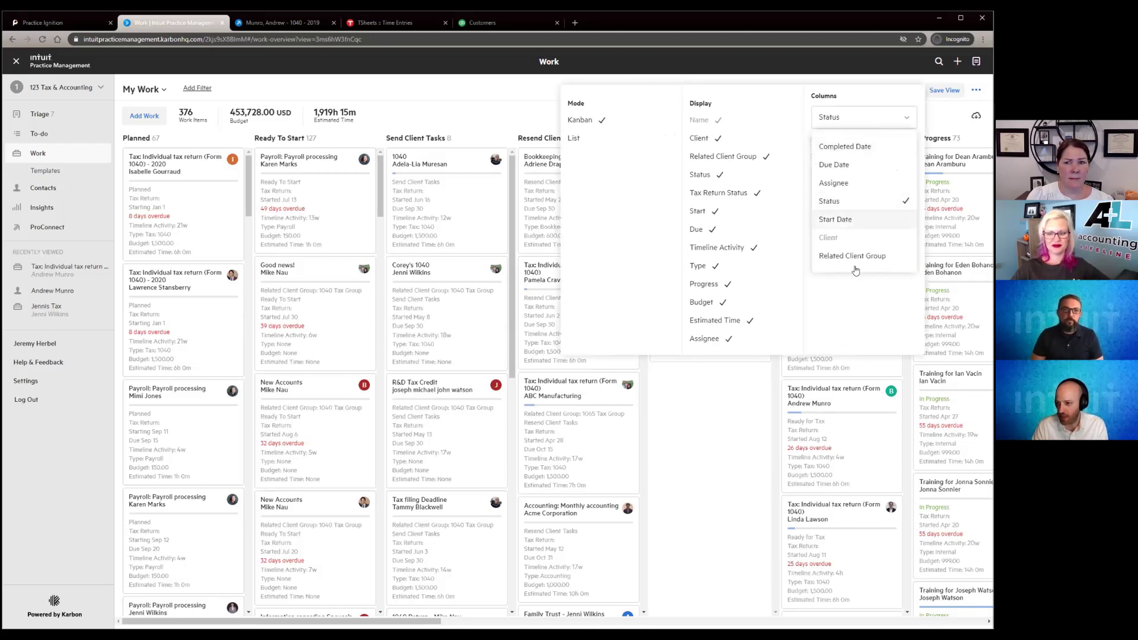
{"action": "left_click", "coordinate": [844, 183]}
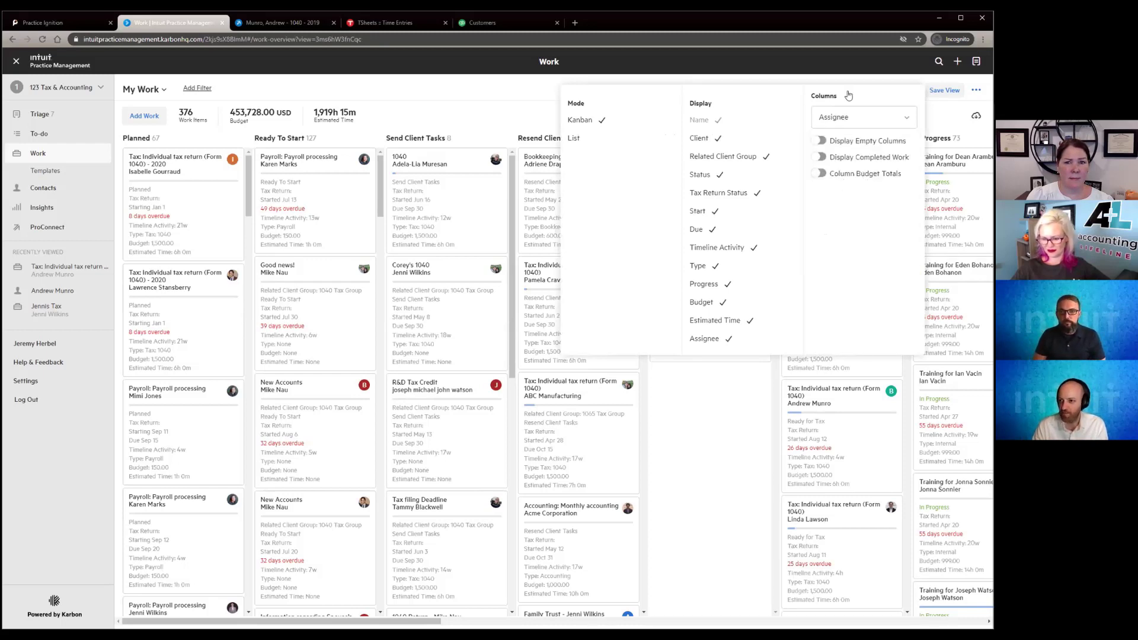
{"action": "left_click", "coordinate": [490, 108]}
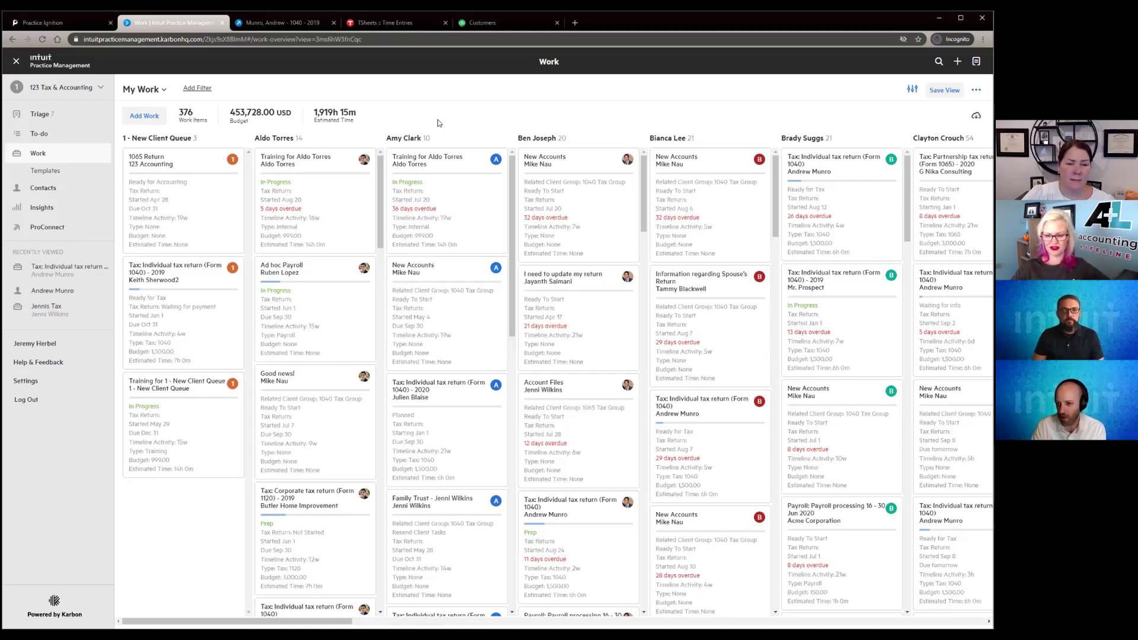
{"action": "scroll", "coordinate": [539, 289], "scroll_direction": "down", "scroll_amount": 1}
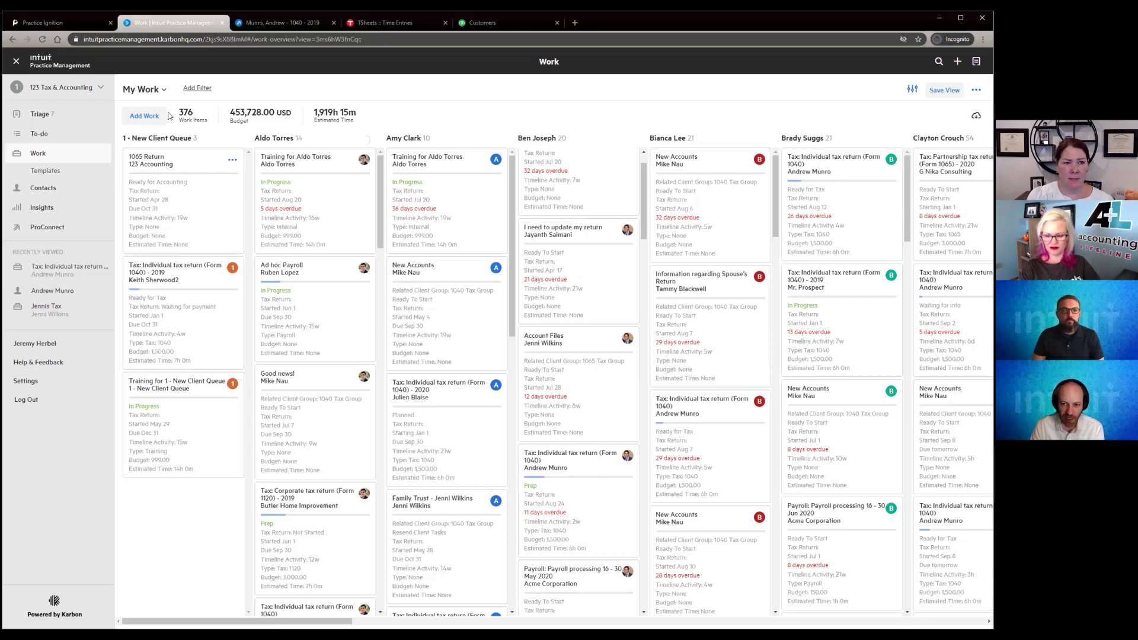
Step: Filter the work board by tax return status to show only In progress returns
{"action": "left_click", "coordinate": [197, 88]}
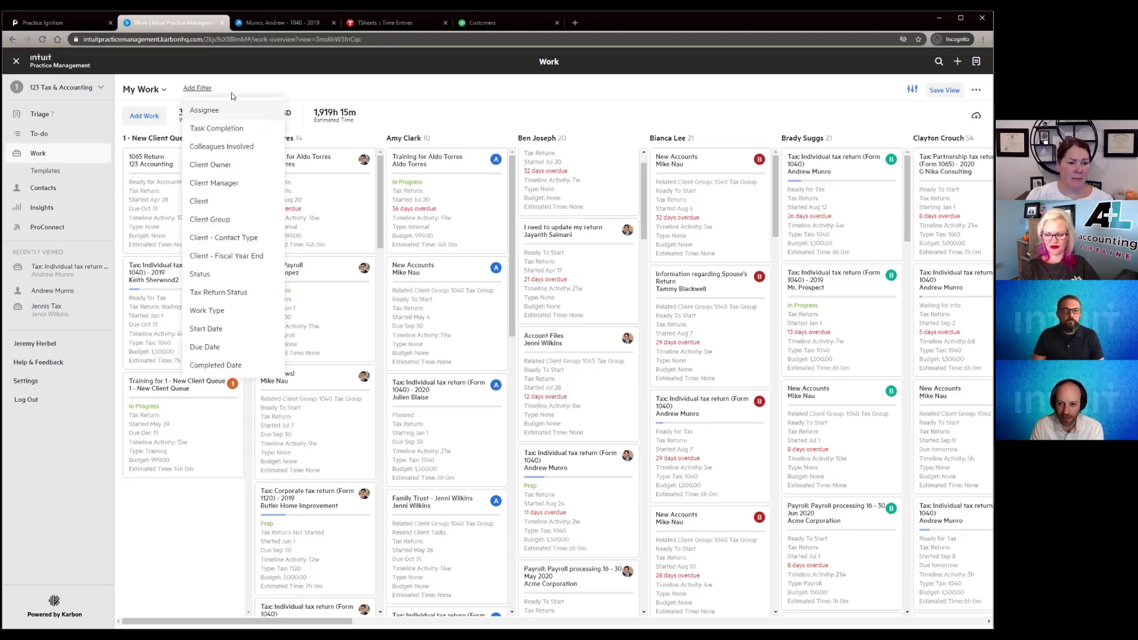
{"action": "left_click", "coordinate": [224, 295]}
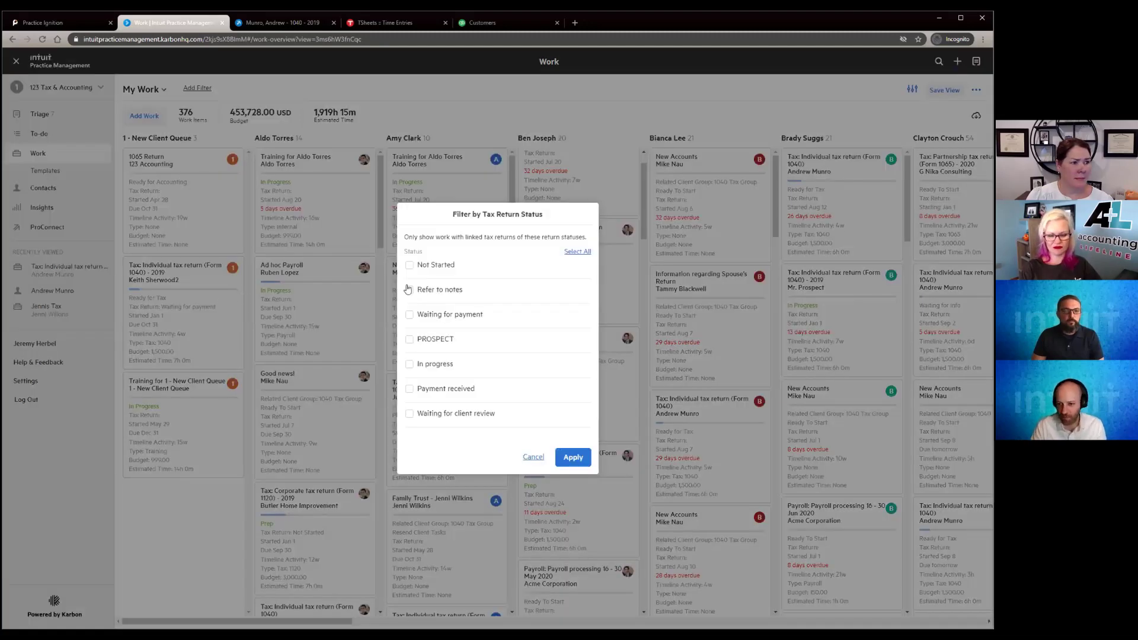
{"action": "left_click", "coordinate": [410, 363]}
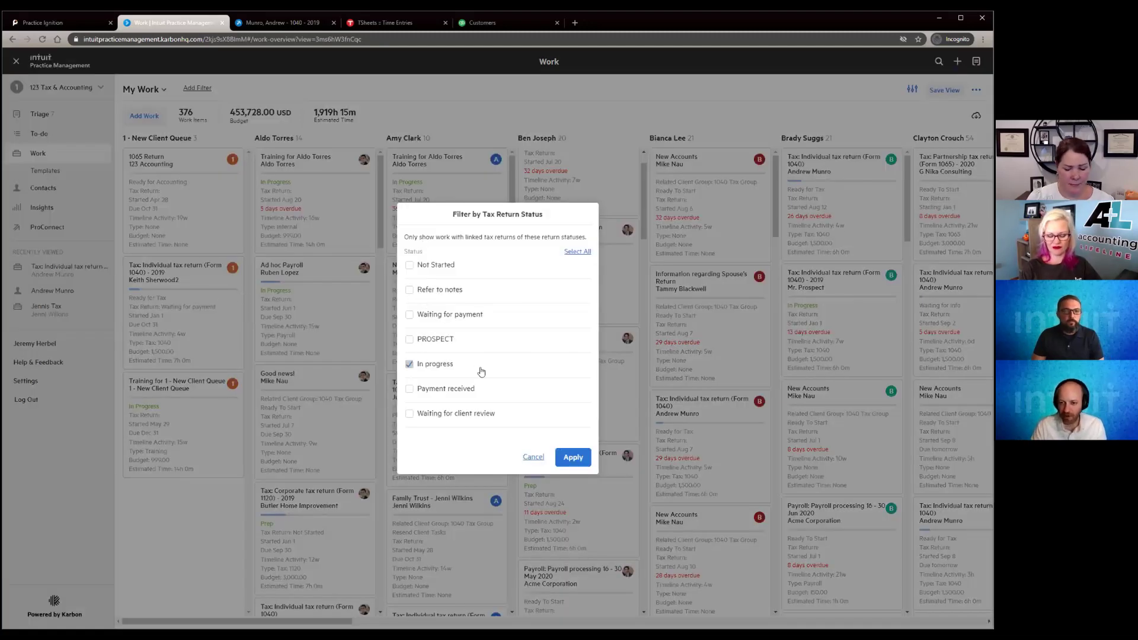
{"action": "left_click", "coordinate": [571, 455]}
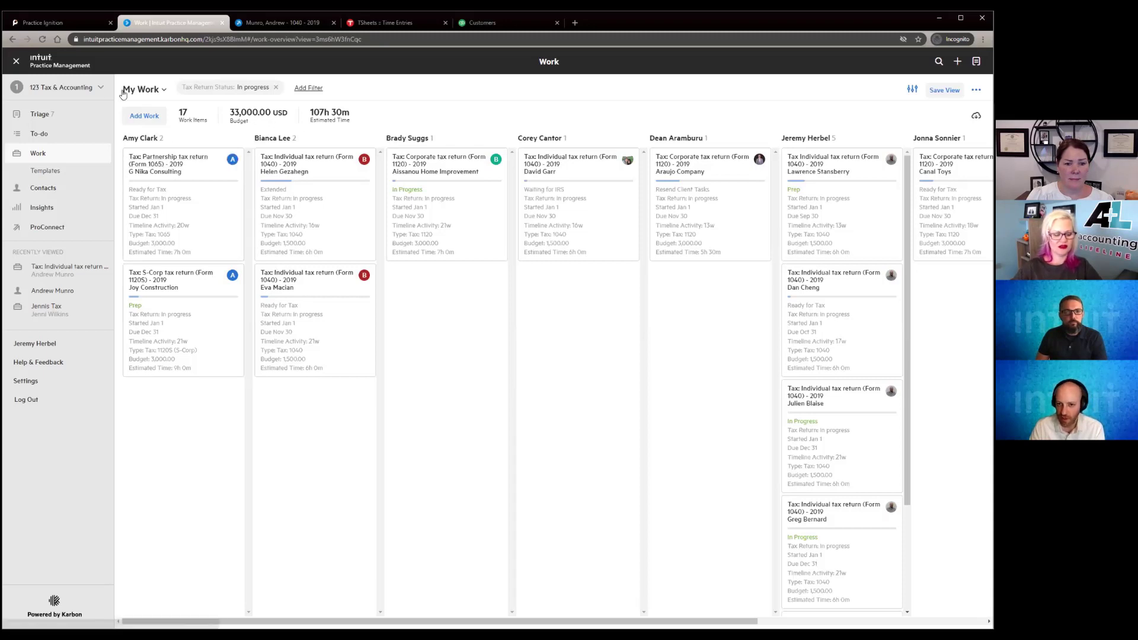
Step: Open the "Account Files" email in Triage and post an internal comment mentioning a colleague with "Can you take a look at this?"
{"action": "left_click", "coordinate": [55, 113]}
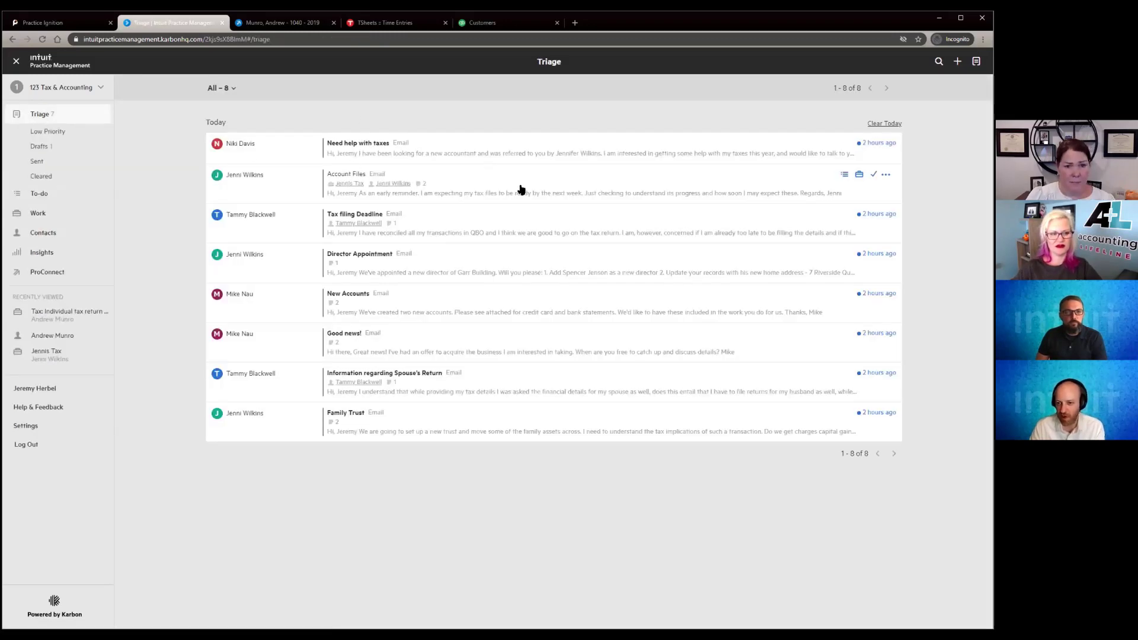
{"action": "left_click", "coordinate": [496, 187]}
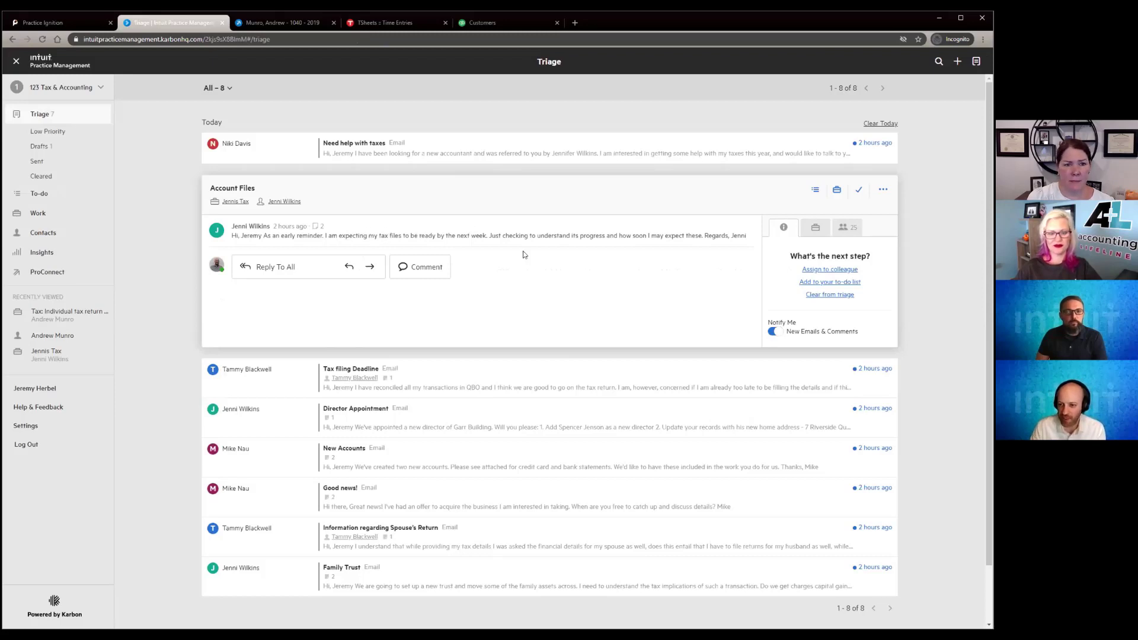
{"action": "left_click", "coordinate": [425, 266]}
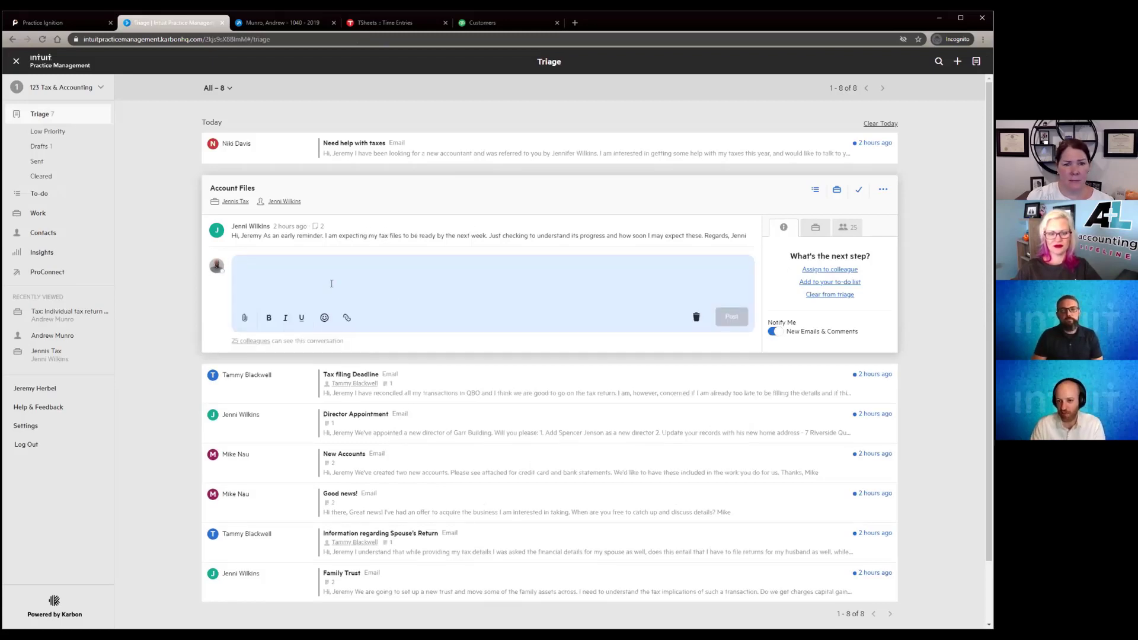
{"action": "type", "text": "@b"}
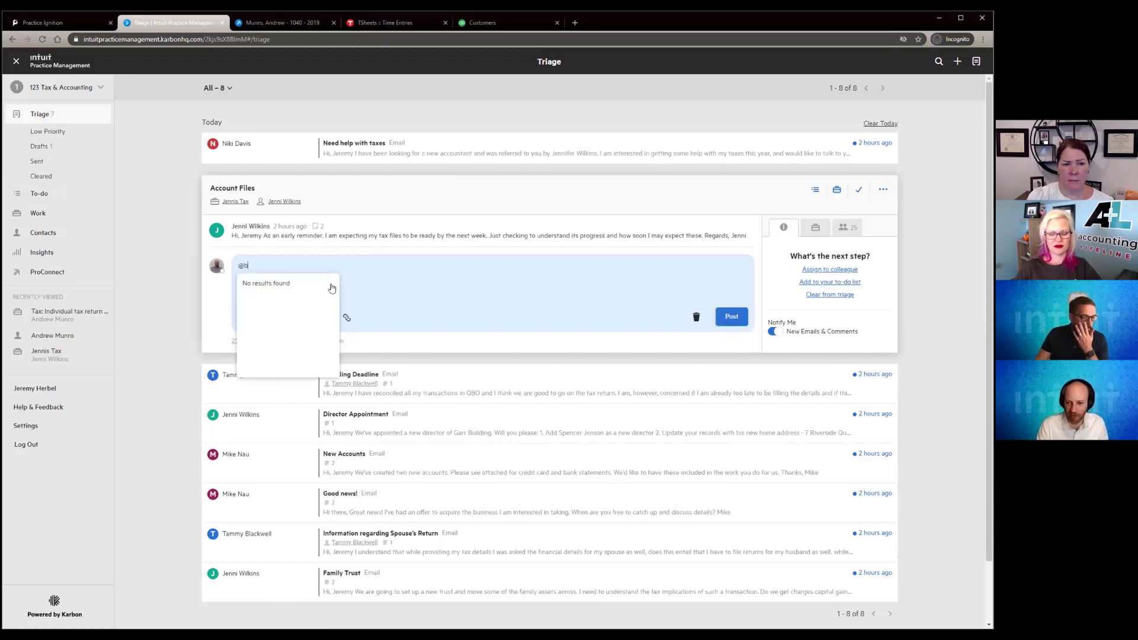
{"action": "type", "text": "r"}
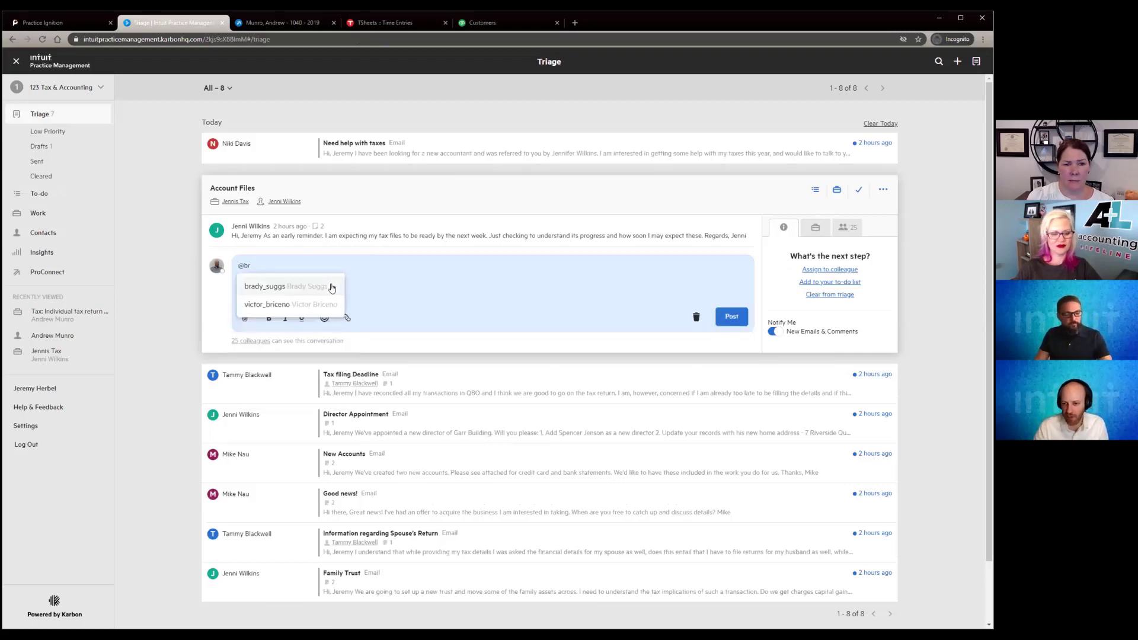
{"action": "left_click", "coordinate": [332, 285]}
{"action": "type", "text": "C"}
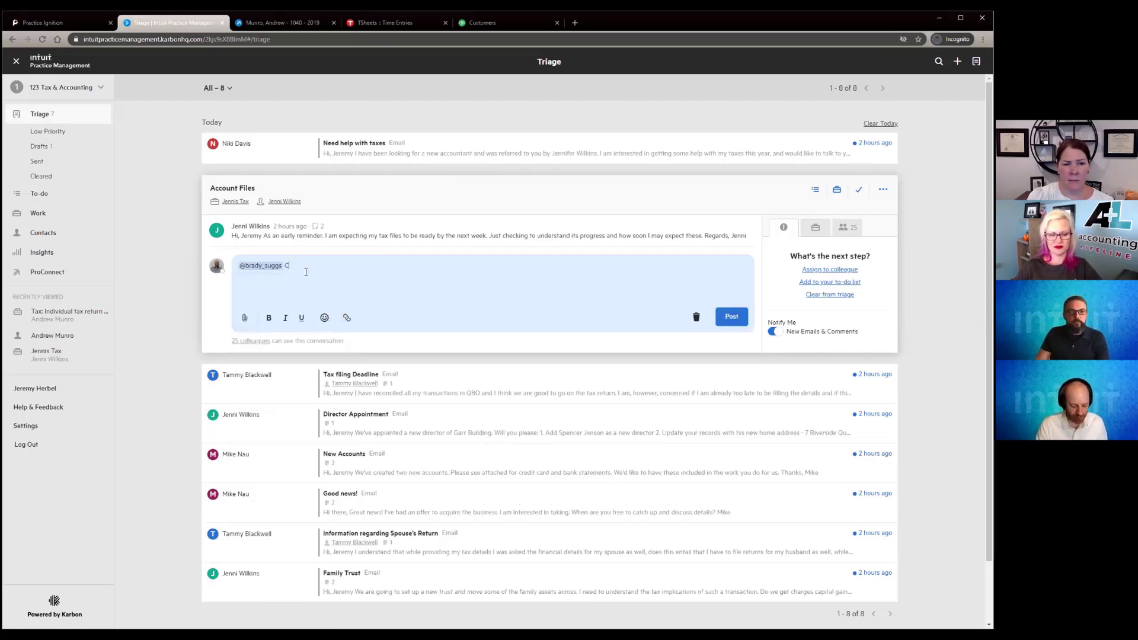
{"action": "type", "text": "an you take a loo"}
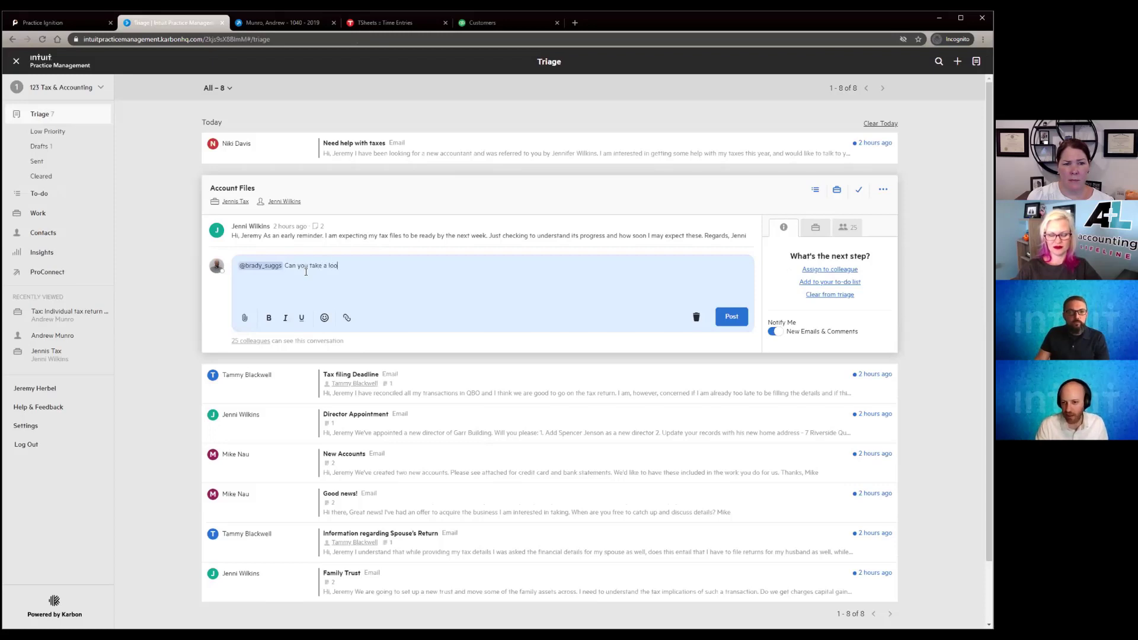
{"action": "type", "text": "k at this?"}
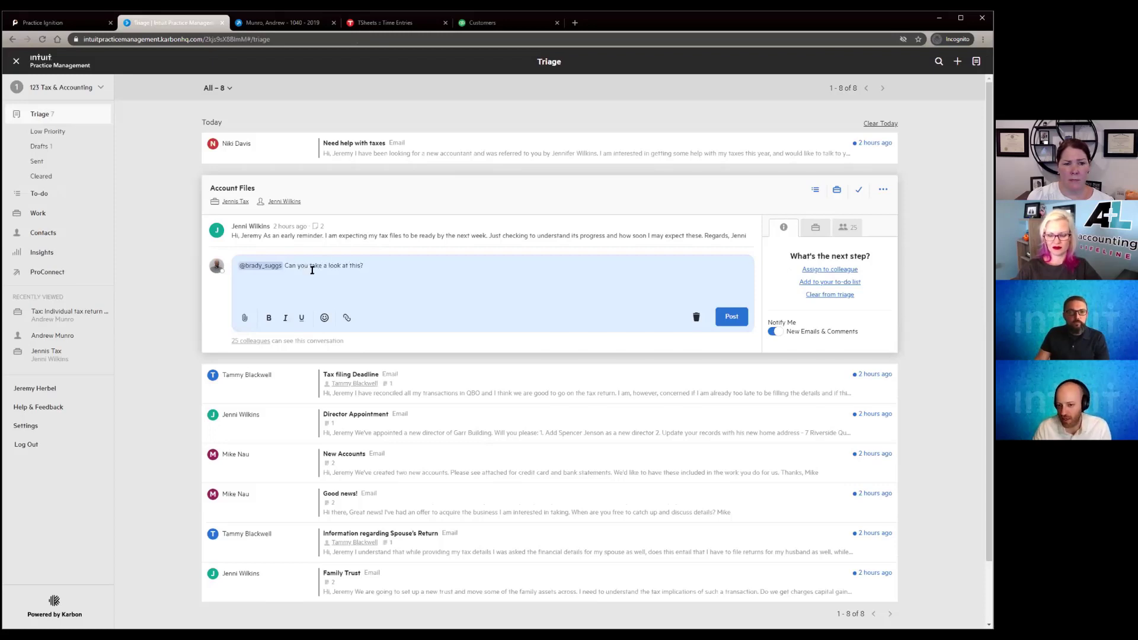
{"action": "left_click", "coordinate": [728, 319]}
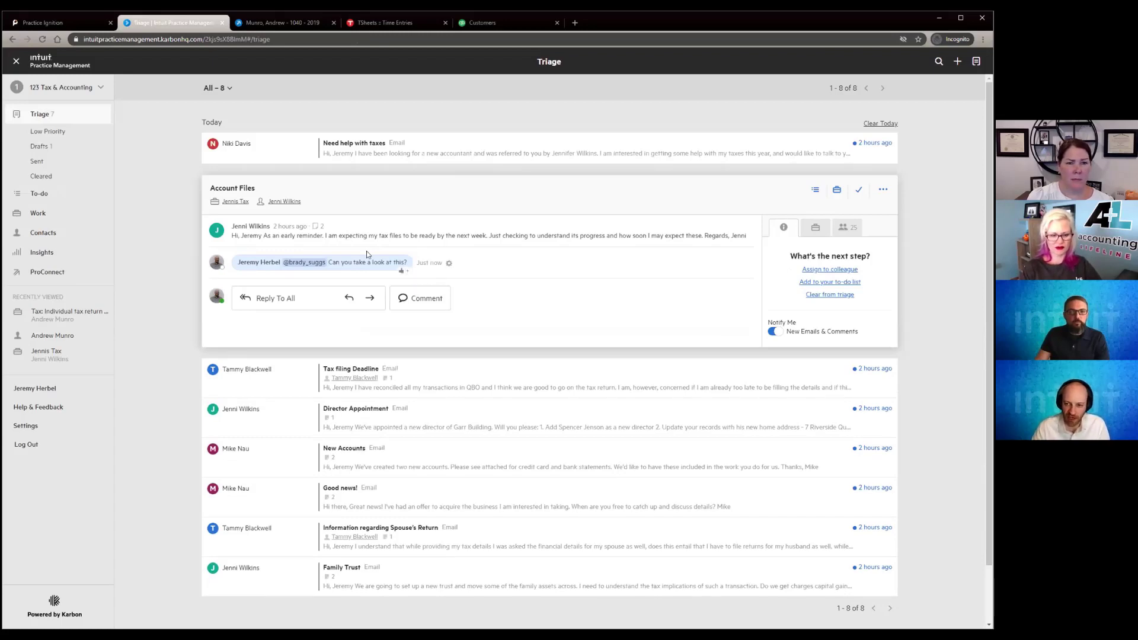
Step: Reply to the client's "Account Files" email with "We'll take care of it!" and clear the conversation from Triage
{"action": "mouse_move", "coordinate": [354, 259]}
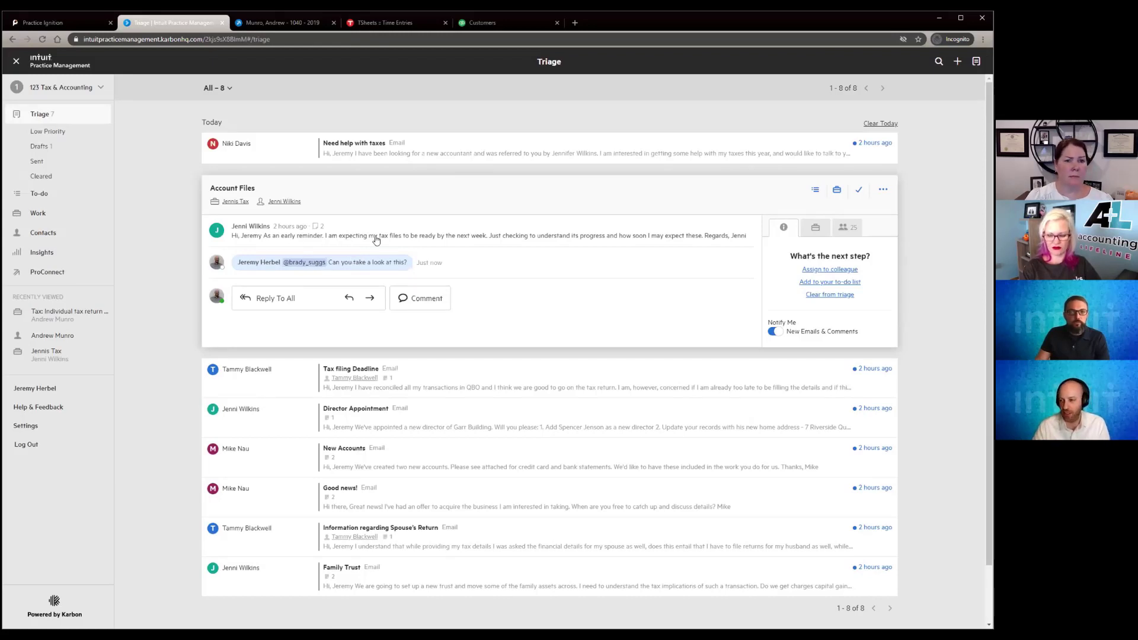
{"action": "mouse_move", "coordinate": [302, 264]}
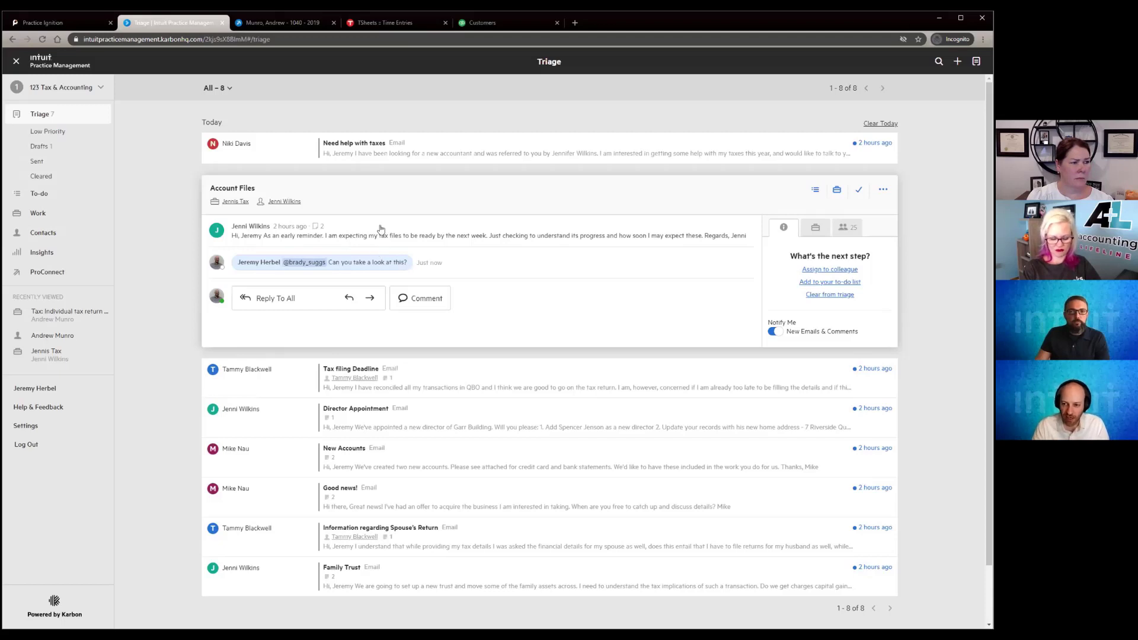
{"action": "left_click", "coordinate": [289, 305]}
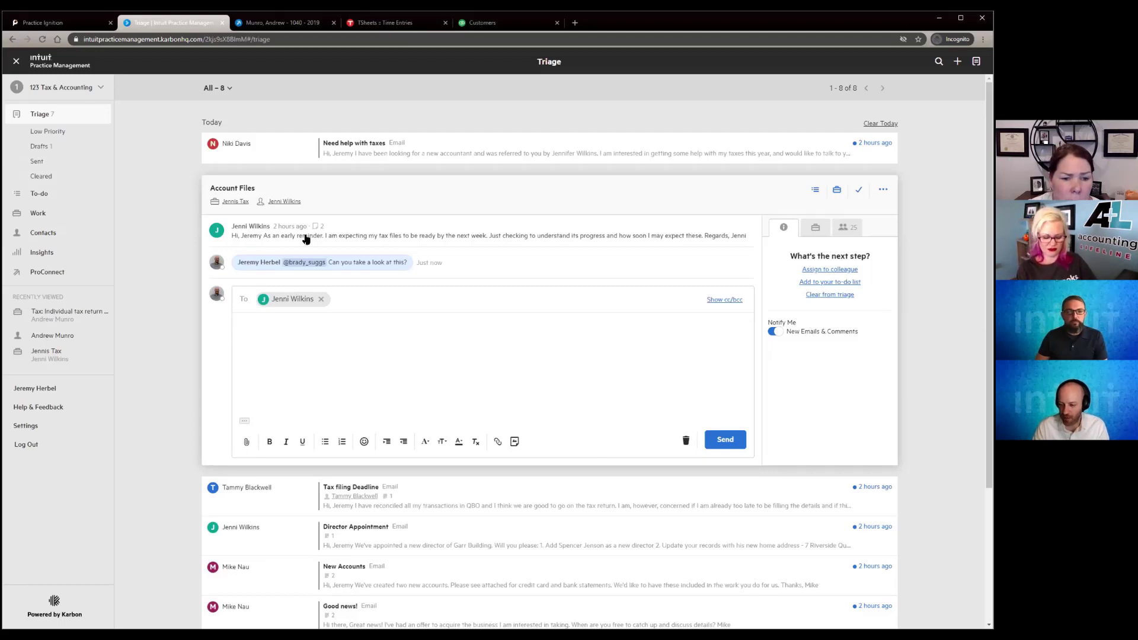
{"action": "left_click", "coordinate": [419, 311]}
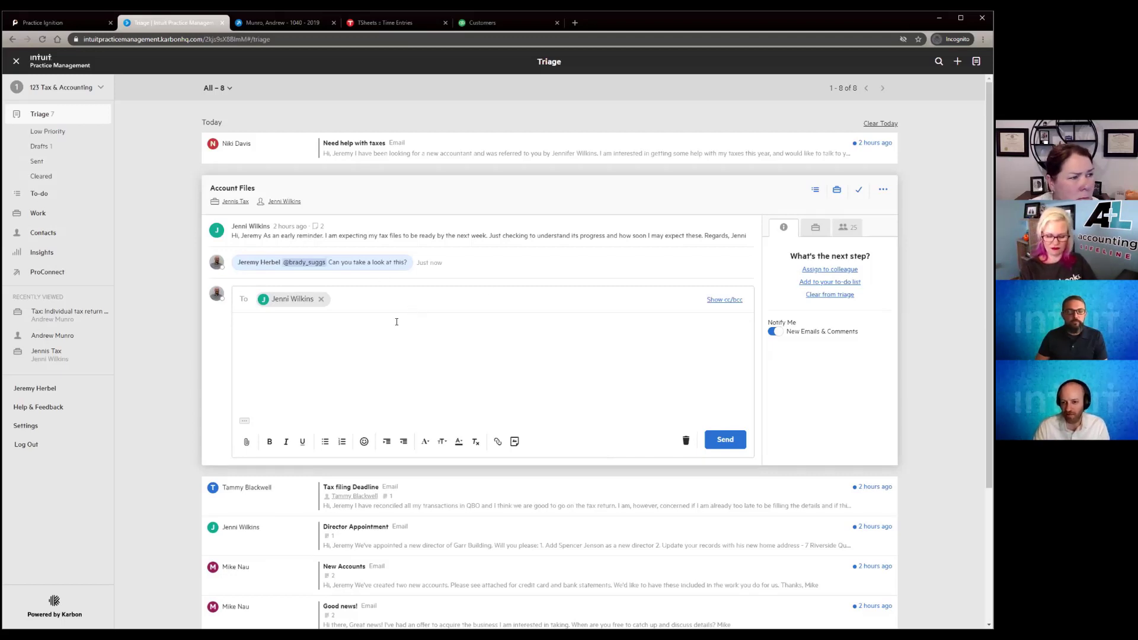
{"action": "type", "text": "W"}
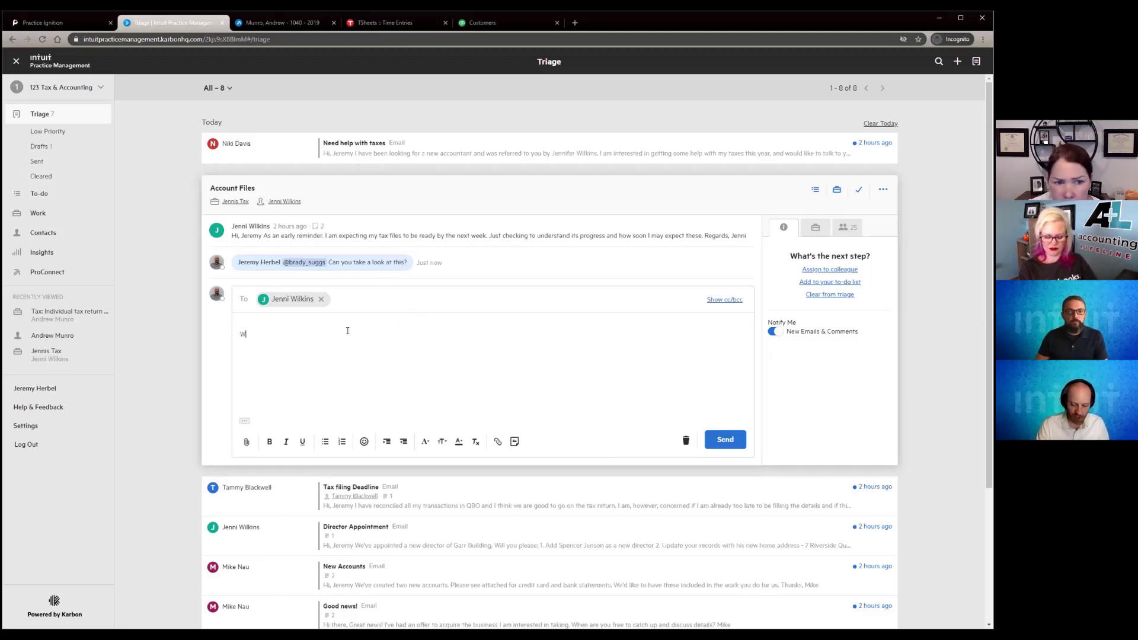
{"action": "type", "text": "e'll tak"}
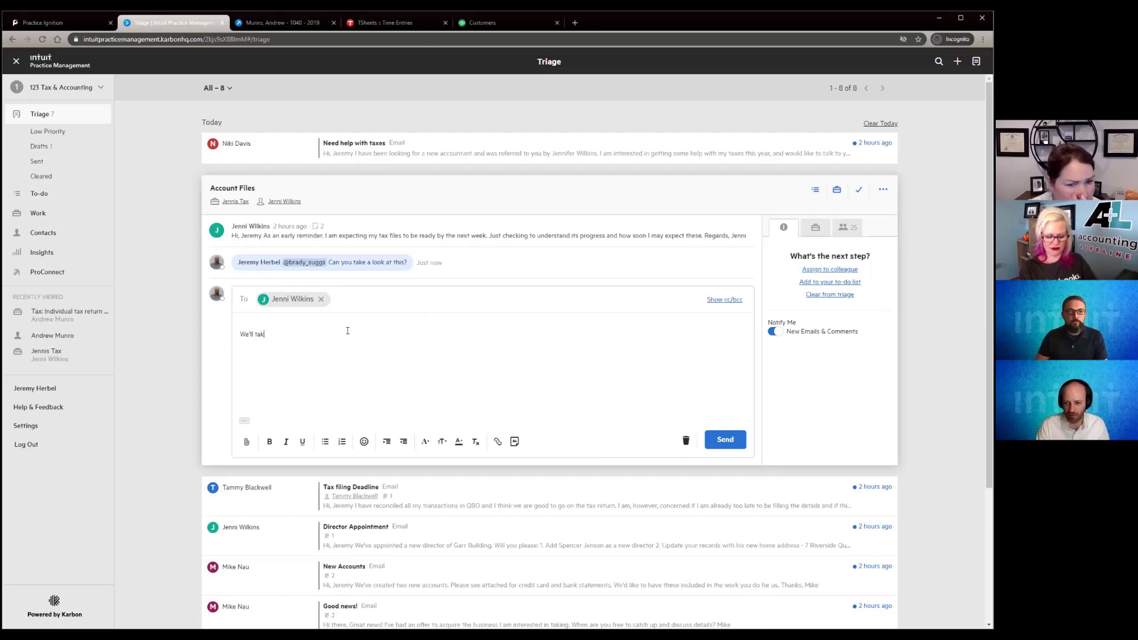
{"action": "type", "text": "e care of it!"}
{"action": "left_click", "coordinate": [718, 437]}
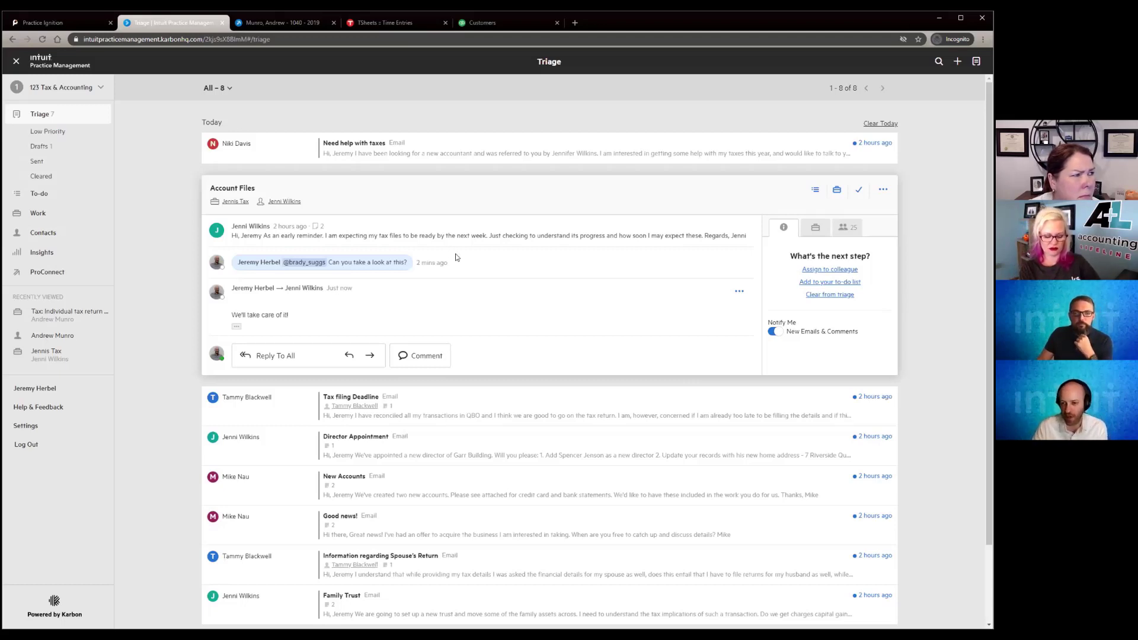
{"action": "left_click", "coordinate": [859, 189]}
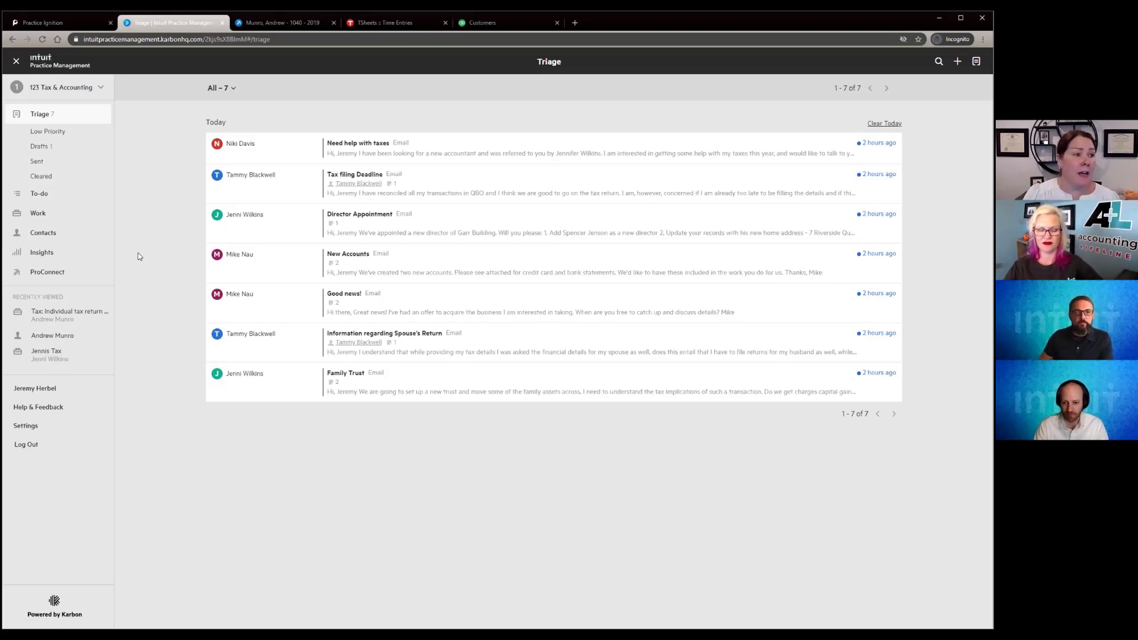
Step: Return to the work board and review the list of saved work views without switching from My Work
{"action": "left_click", "coordinate": [39, 212]}
{"action": "left_click", "coordinate": [162, 91]}
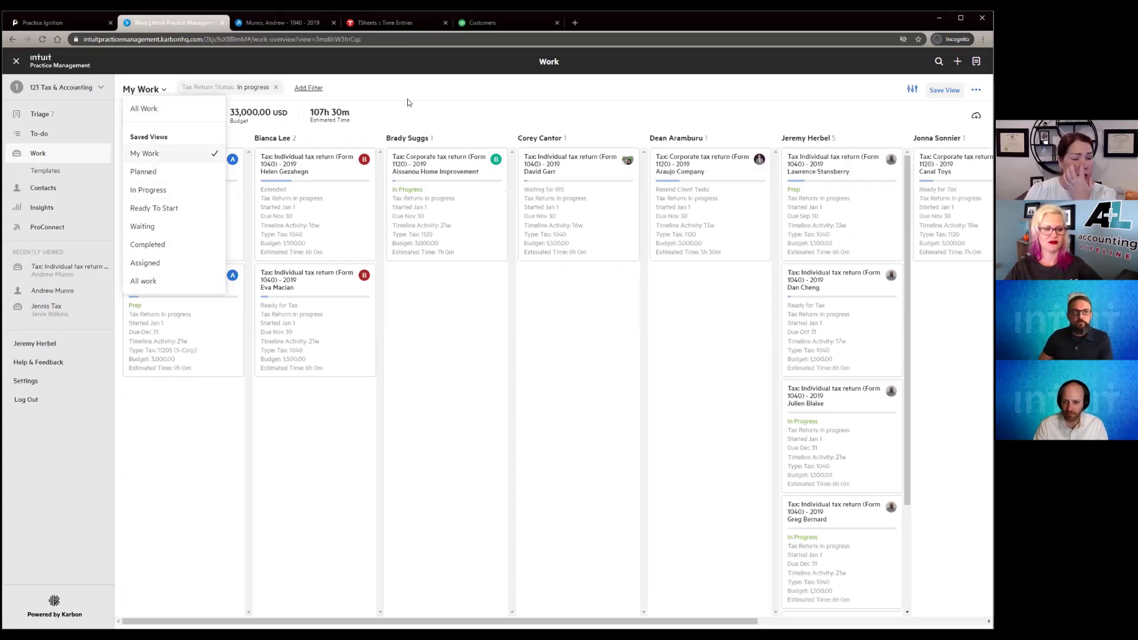
{"action": "left_click", "coordinate": [428, 92]}
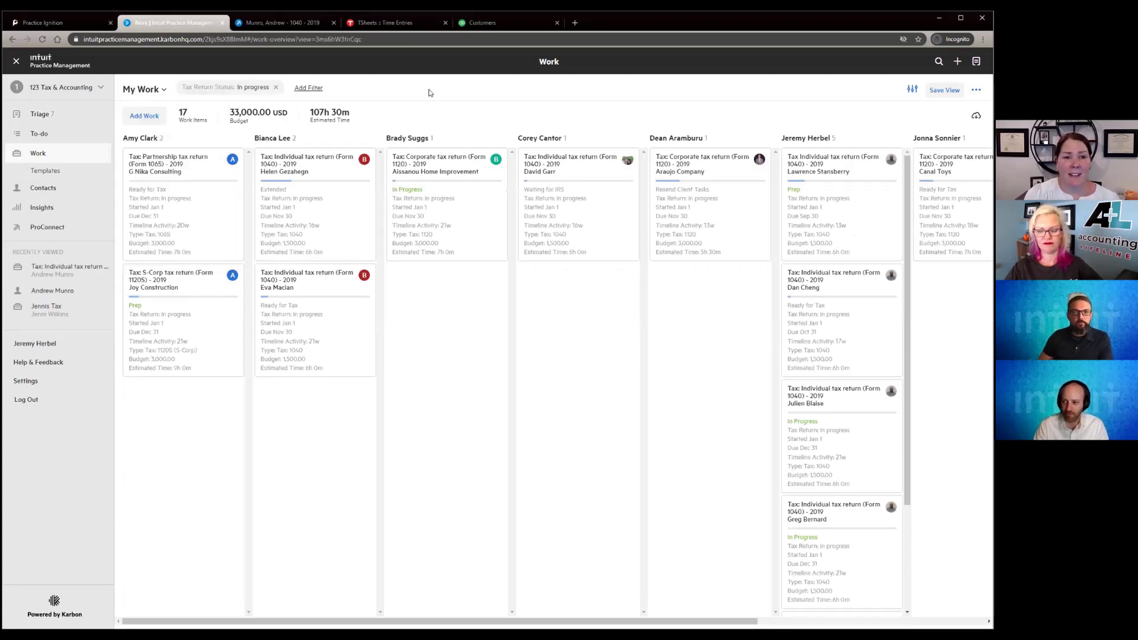